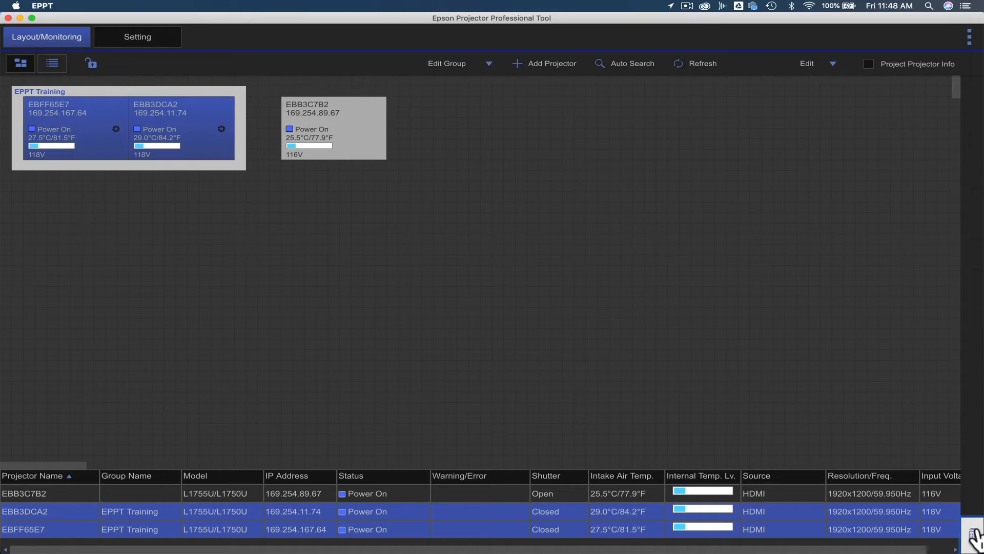
Open the shutters of the two selected projectors in the EPPT Training group
left_click(973, 536)
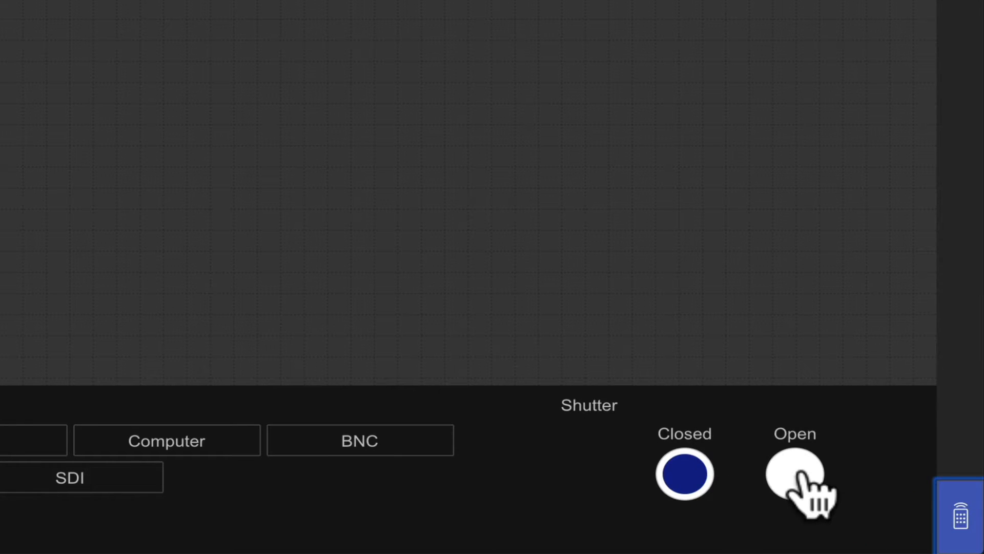
left_click(799, 472)
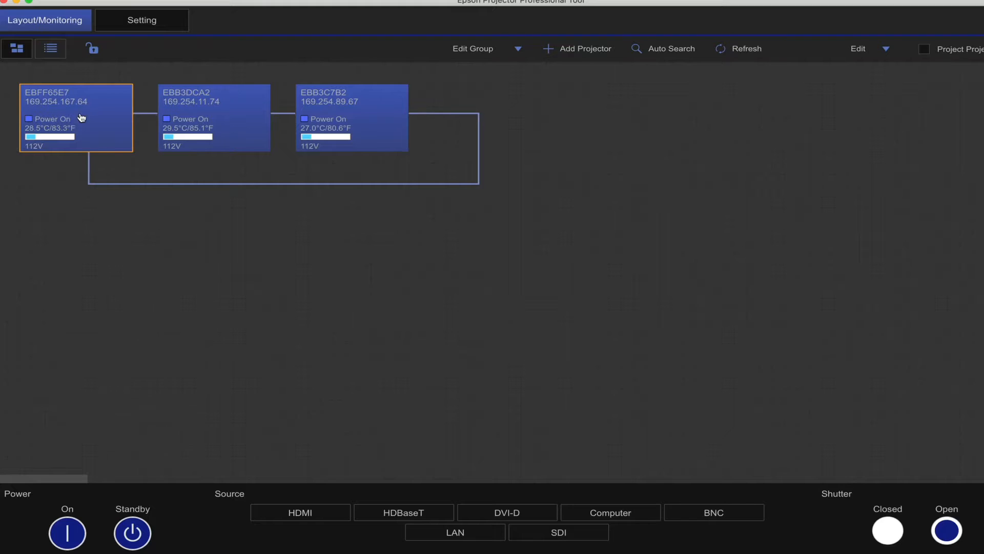
Identify the projectors by closing and reopening the shutters of EBFF65E7, EBB3DCA2 and EBB3C7B2 one at a time
left_click(89, 119)
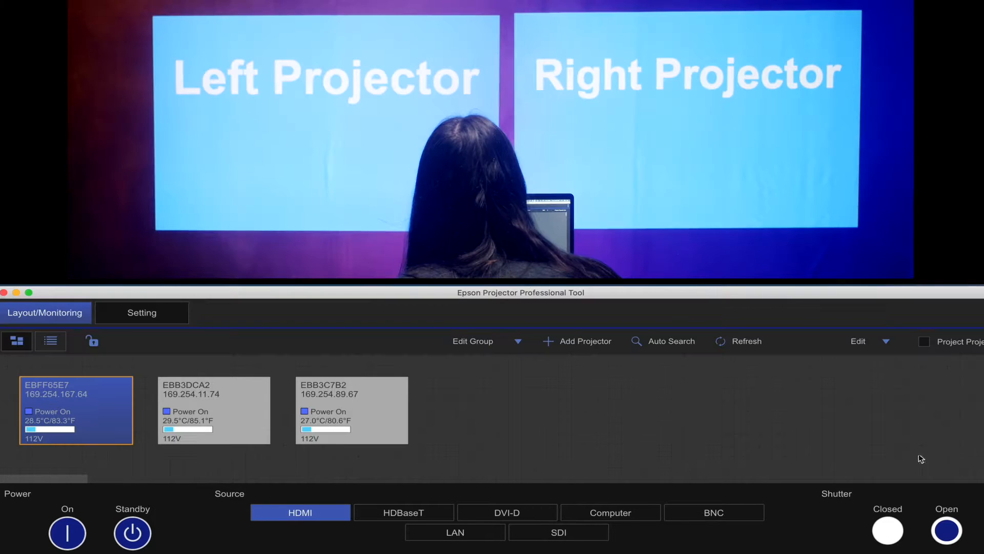
left_click(888, 531)
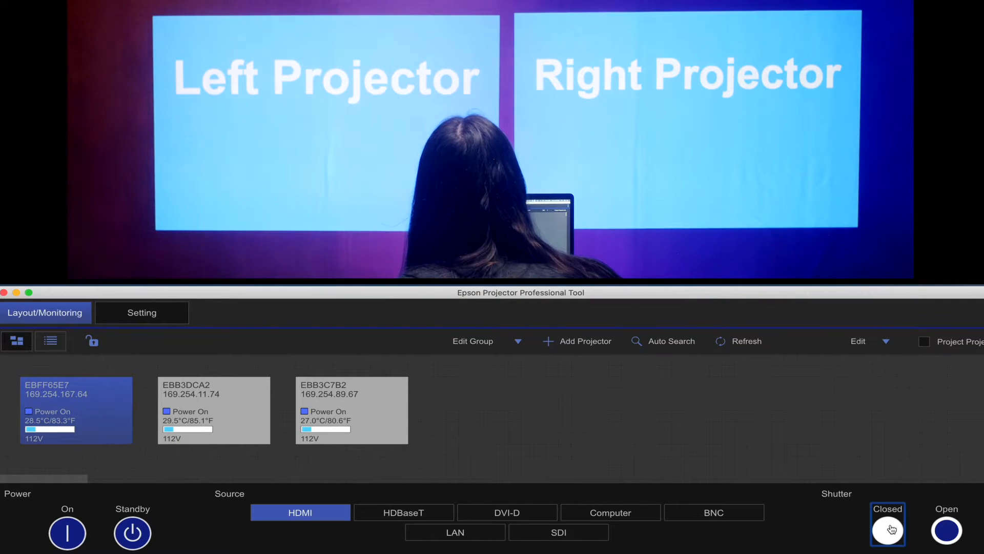
left_click(933, 533)
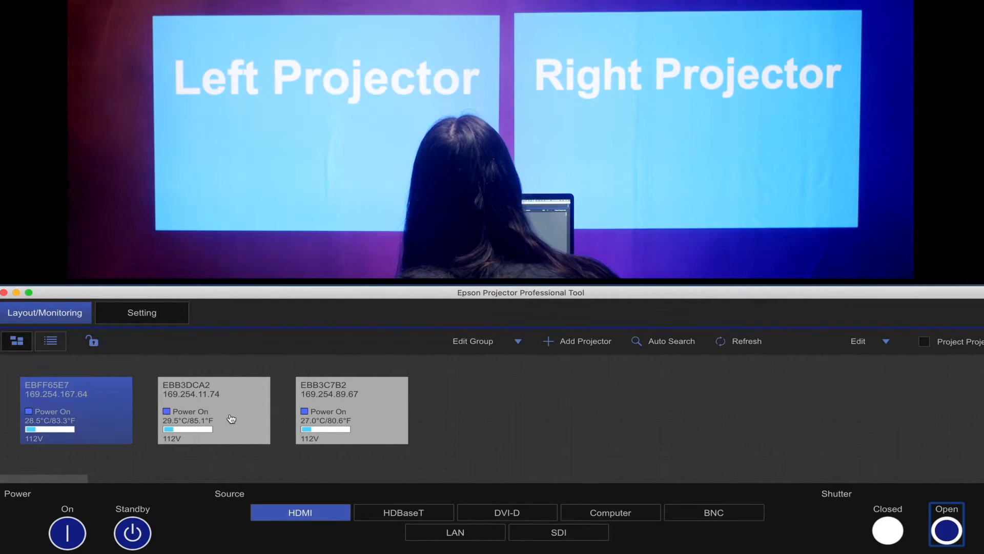
left_click(198, 439)
left_click(888, 530)
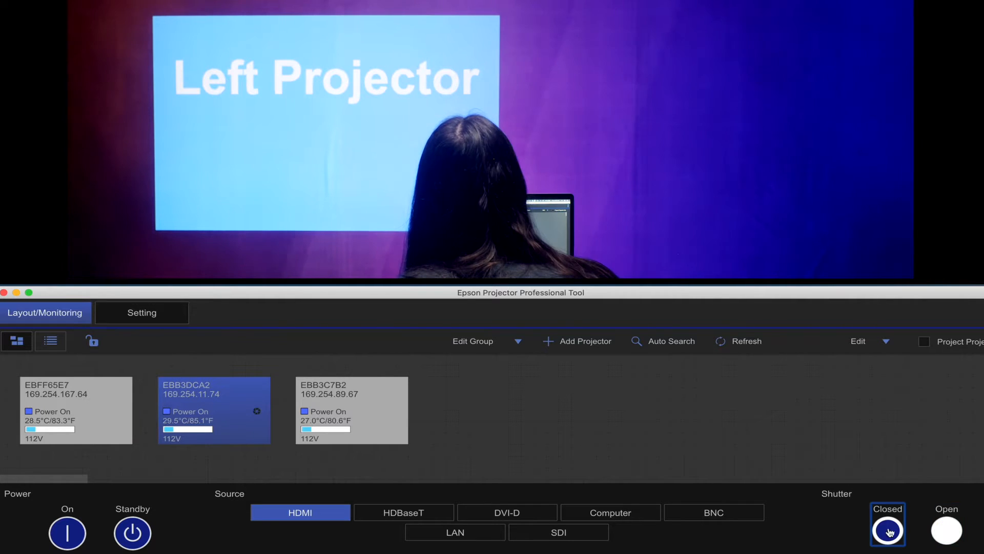
left_click(955, 531)
left_click(367, 413)
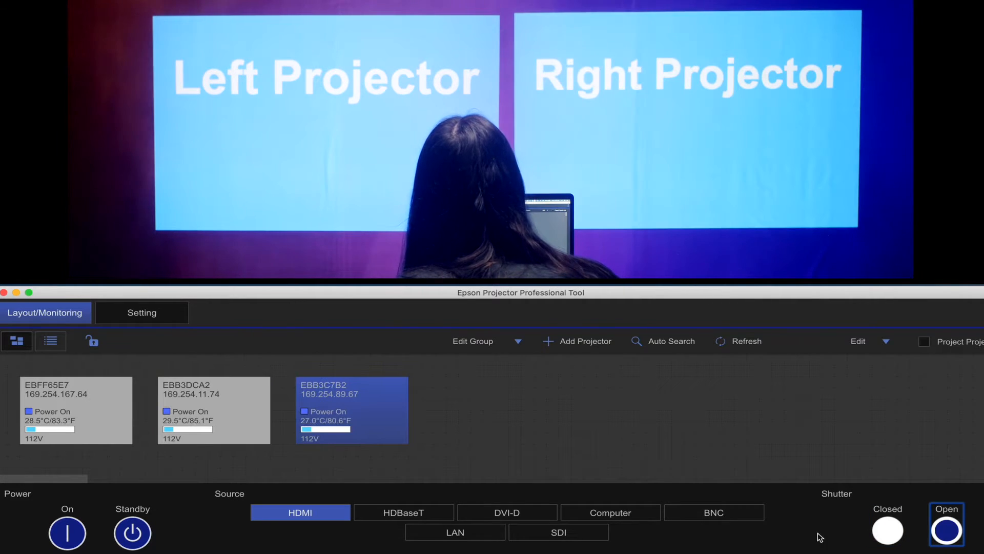
left_click(886, 538)
left_click(952, 538)
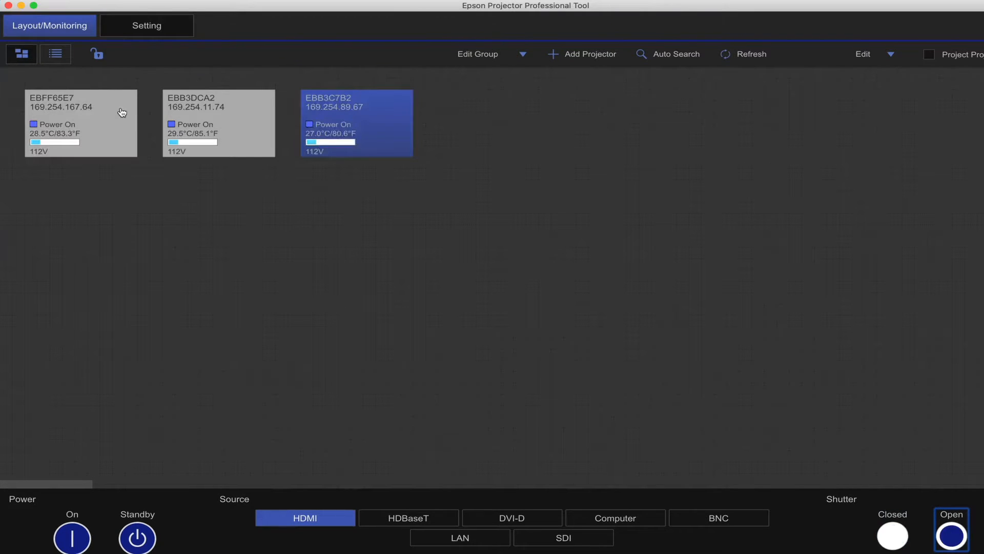
Select projectors EBFF65E7 and EBB3DCA2 in turn and open the projector settings
left_click(121, 397)
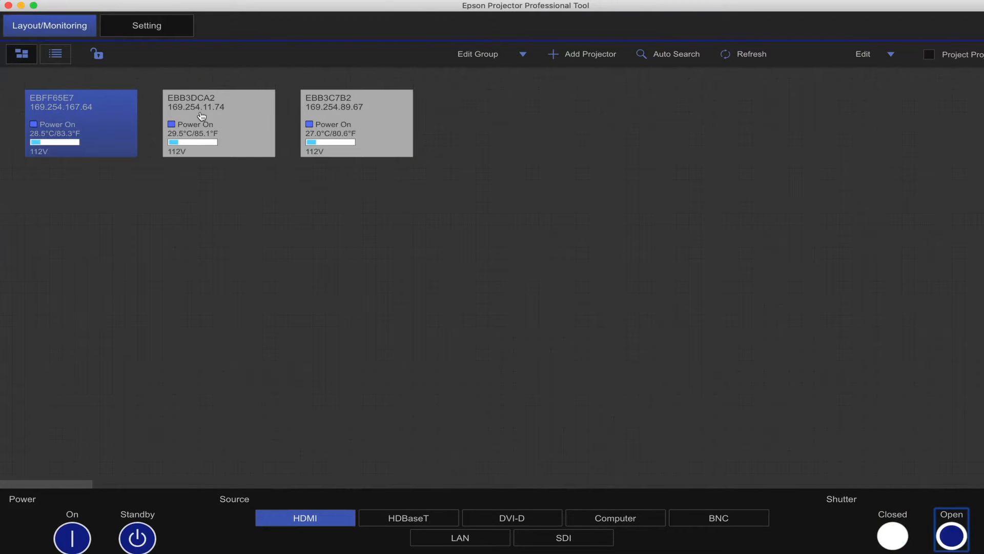
left_click(201, 116)
left_click(138, 27)
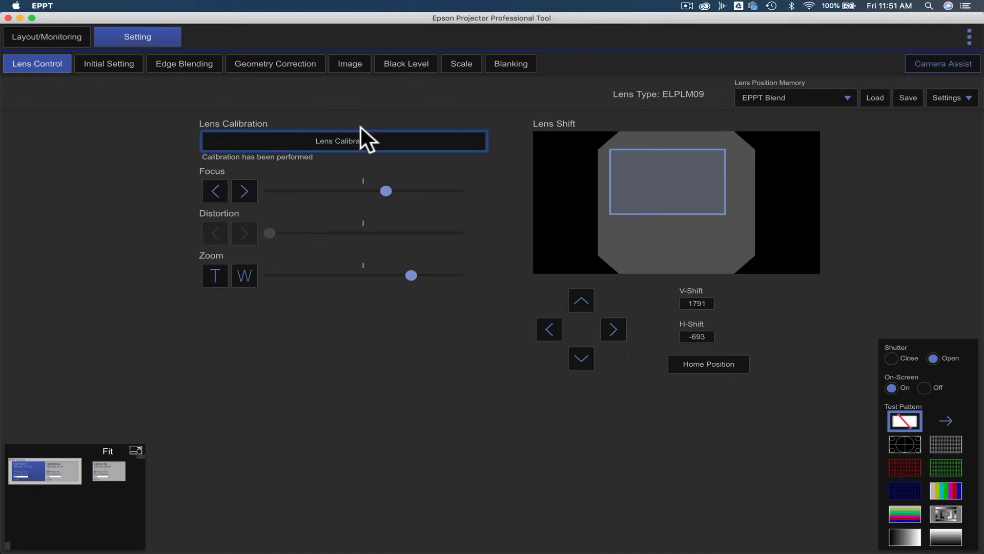
Run lens calibration on the selected projector and confirm the start of the adjustment
left_click(456, 87)
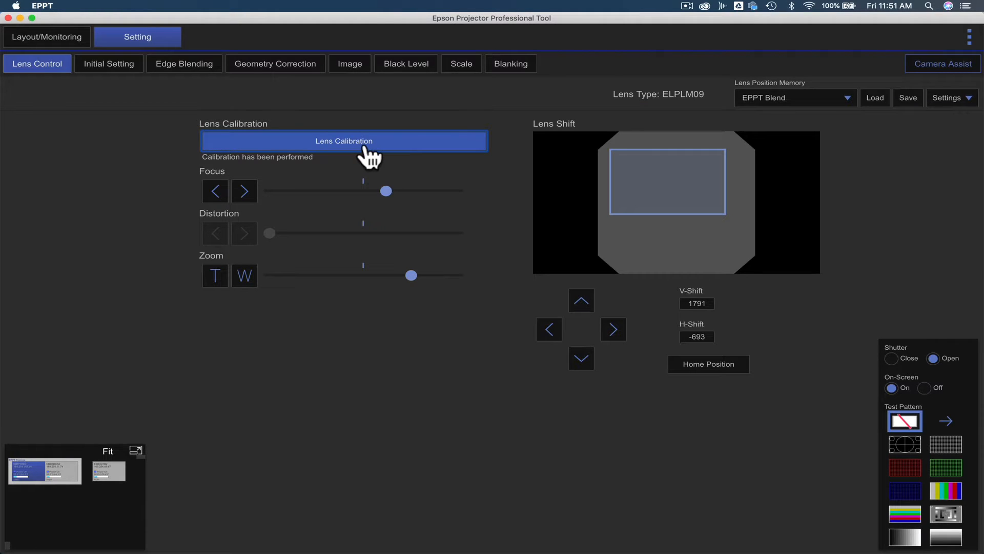
left_click(372, 150)
left_click(385, 315)
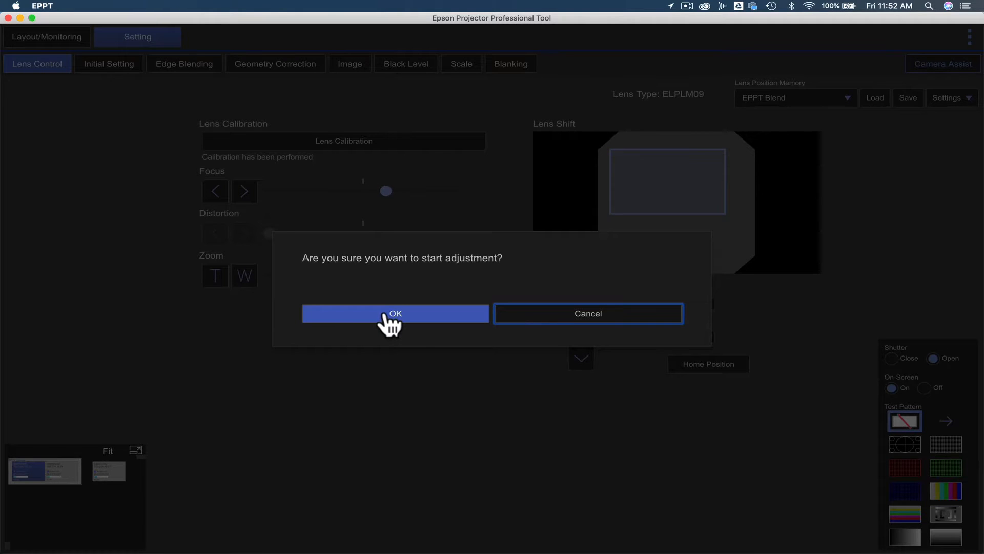
left_click(385, 314)
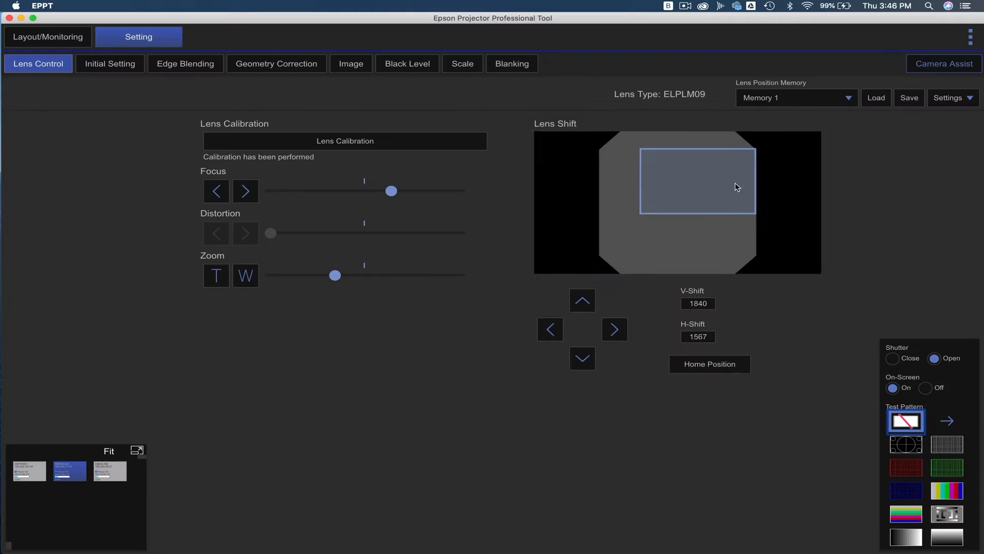
Save the current lens position to Memory 1, overwriting what is stored there
left_click_drag(583, 221, 533, 241)
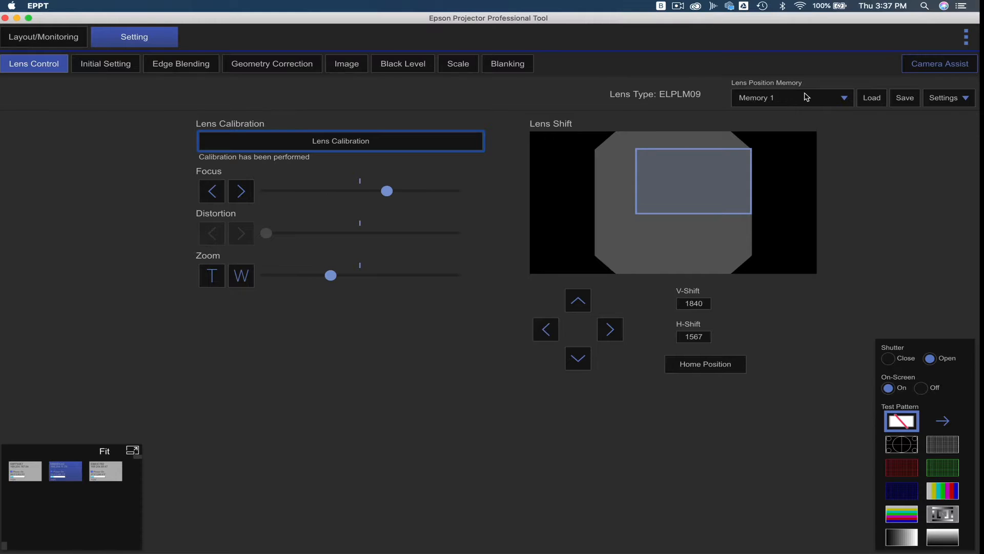
left_click(806, 97)
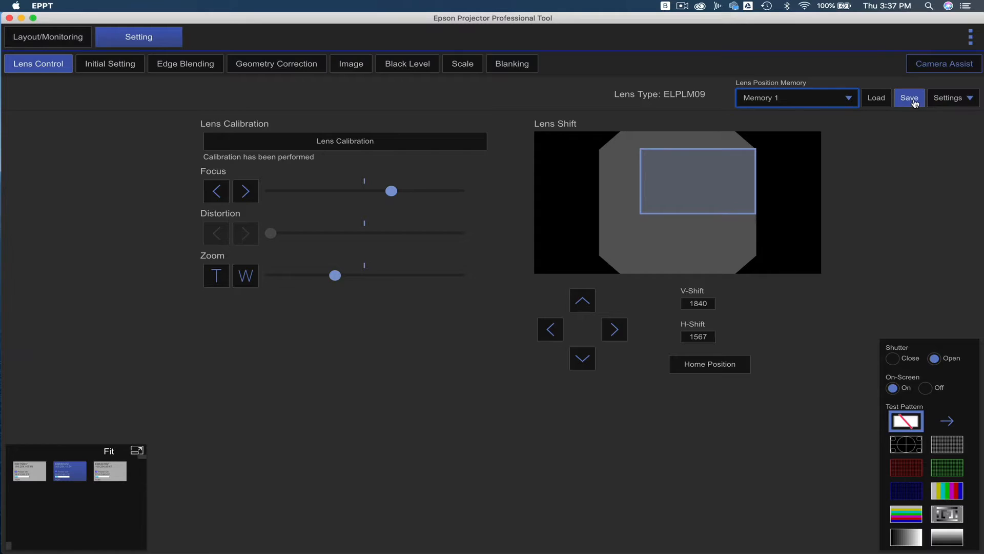
left_click(910, 98)
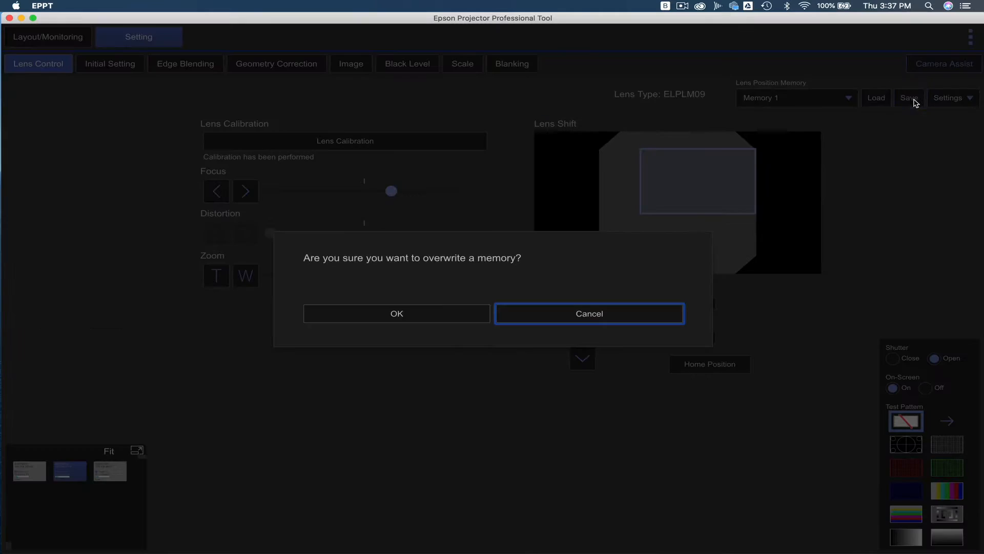
left_click(466, 309)
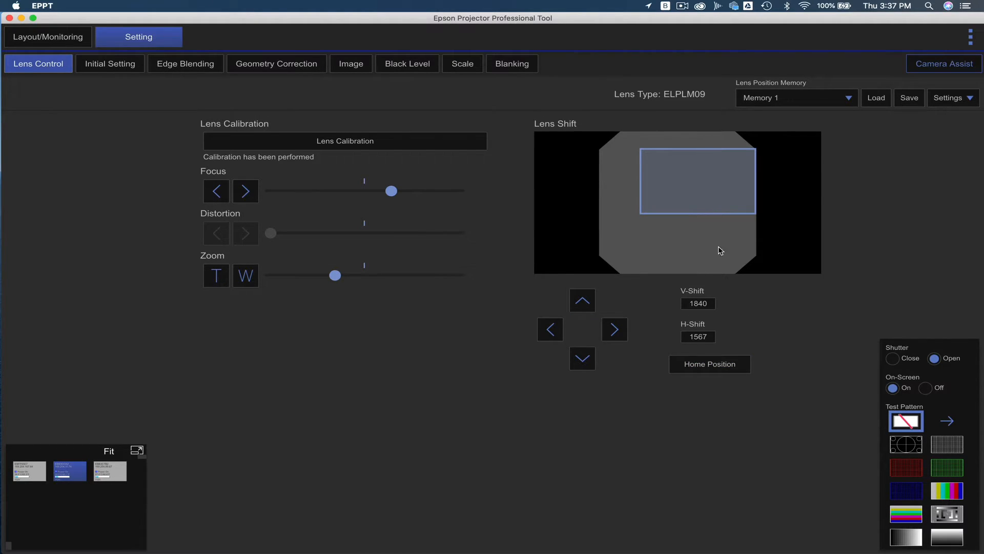
Return the lens shift to its home position and lower the focus setting
left_click(712, 363)
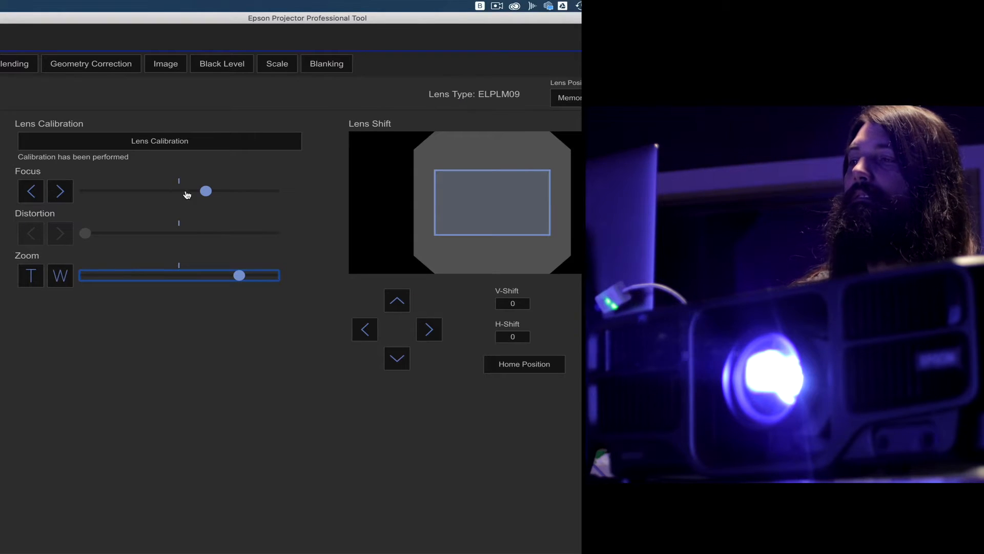
left_click(159, 191)
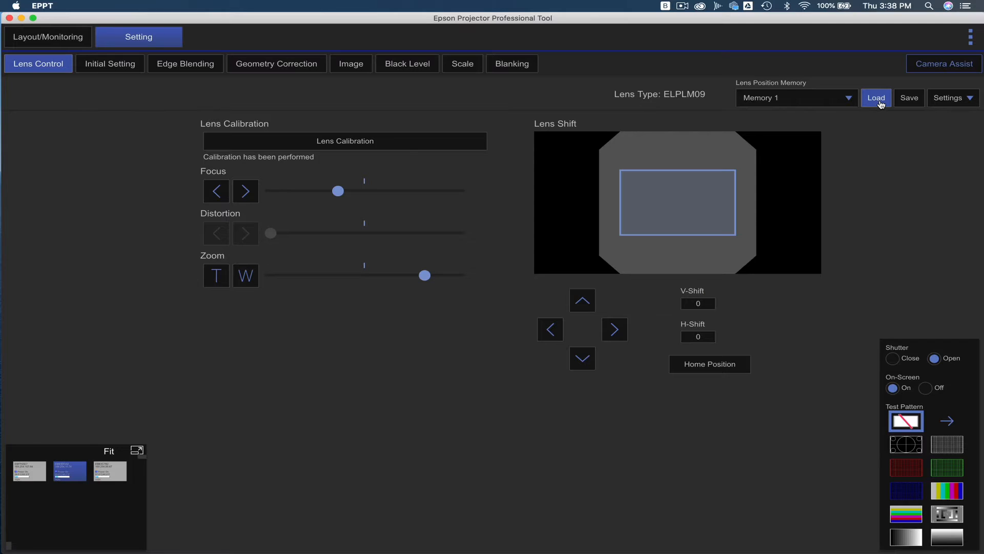
Load the lens position stored in Memory 1
left_click(877, 100)
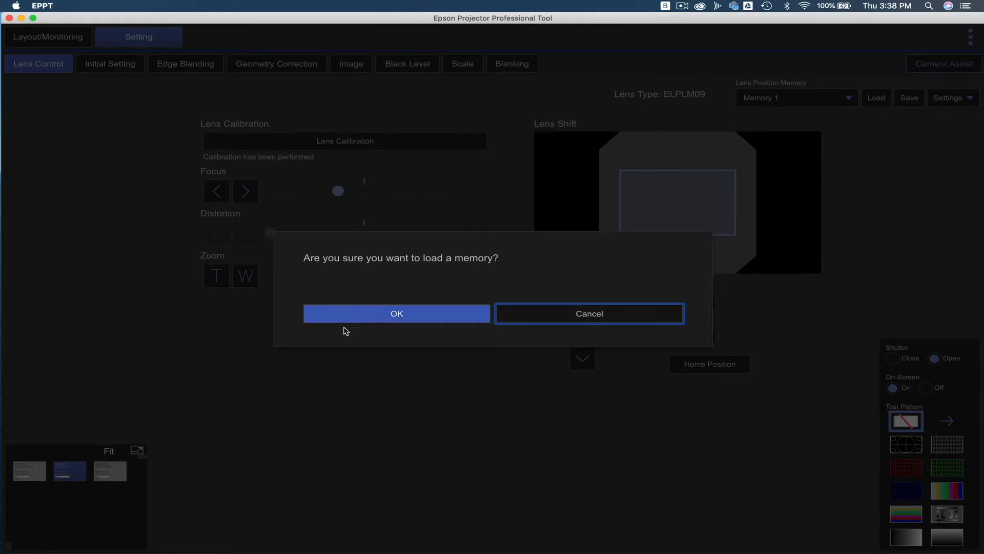
left_click(378, 317)
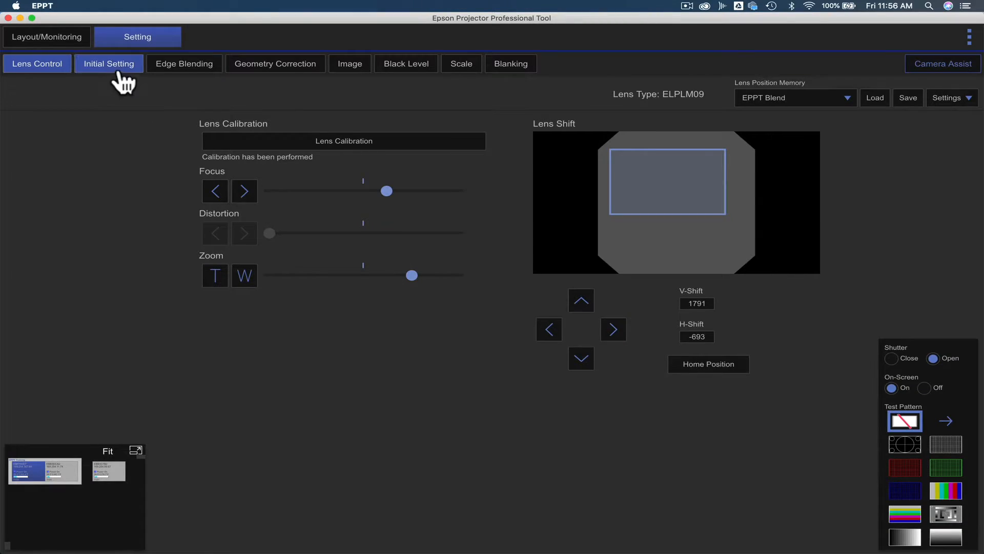
Review the basic initial settings, including the projection options, and view the edge blending settings
left_click(120, 69)
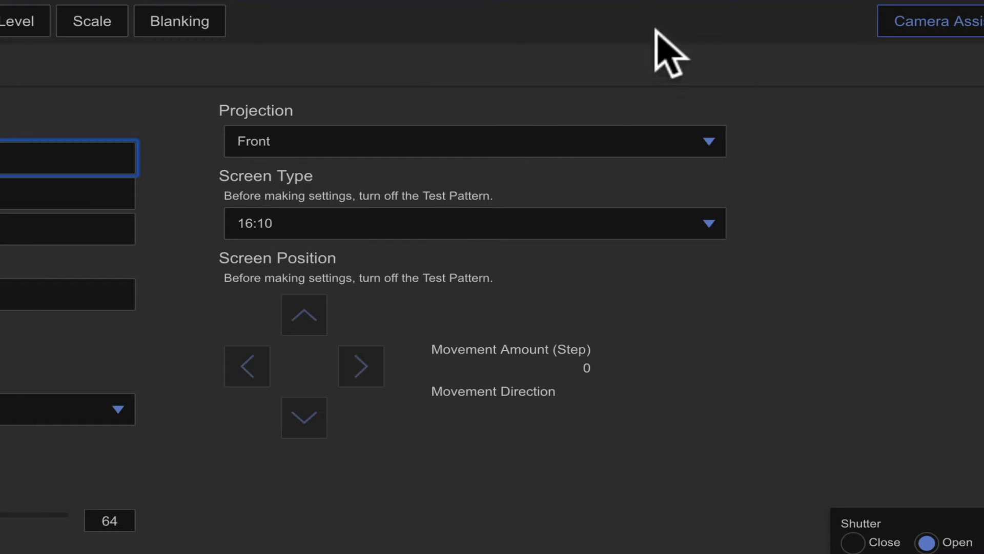
left_click(681, 141)
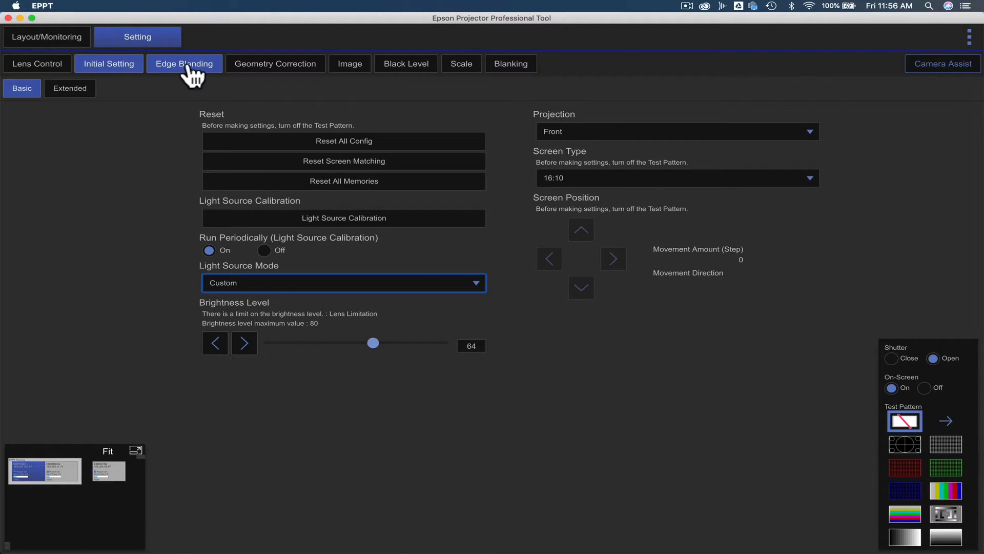
left_click(188, 65)
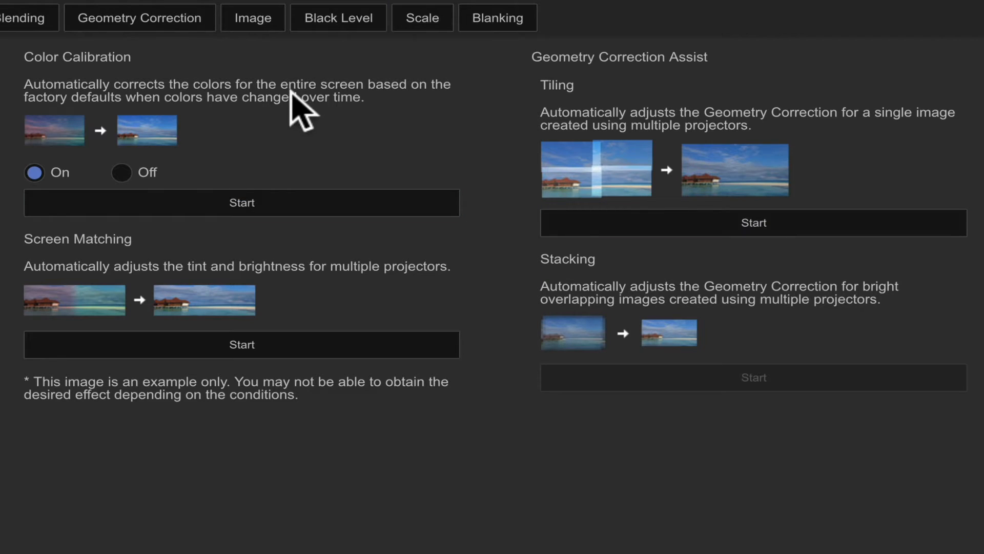
Open the geometry correction settings and set the correction type to H/V-Keystone
left_click(146, 18)
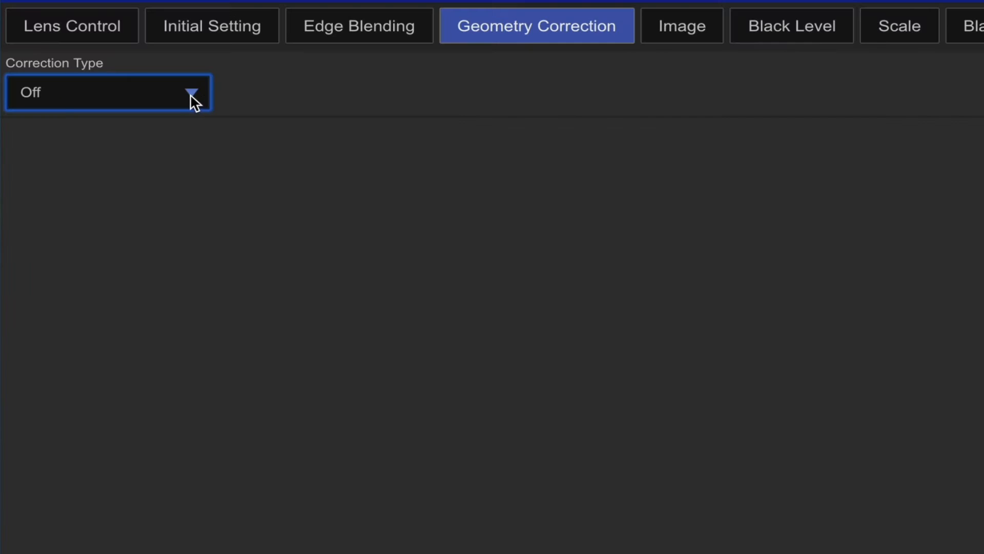
left_click(191, 94)
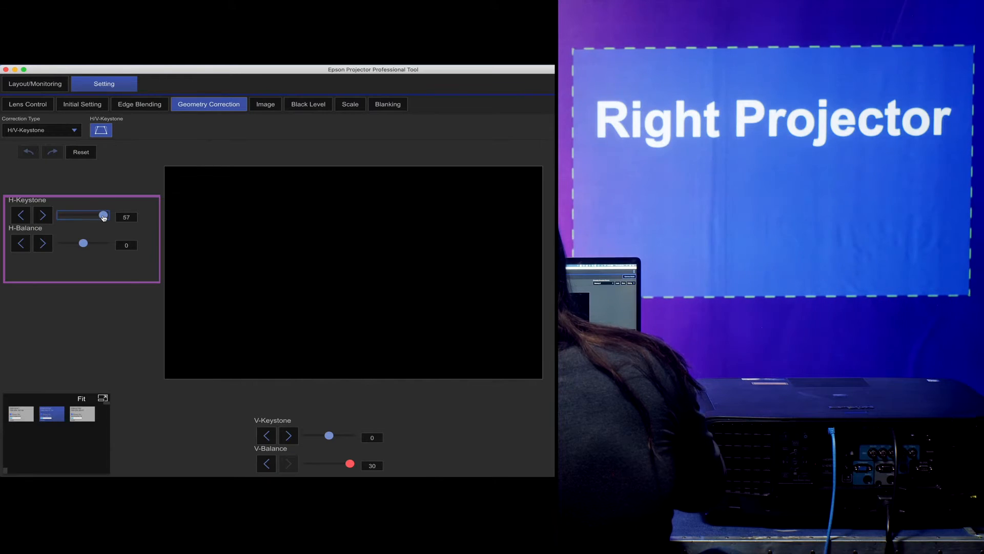
Set H-Keystone to 0 and adjust the V-Keystone correction
left_click(104, 218)
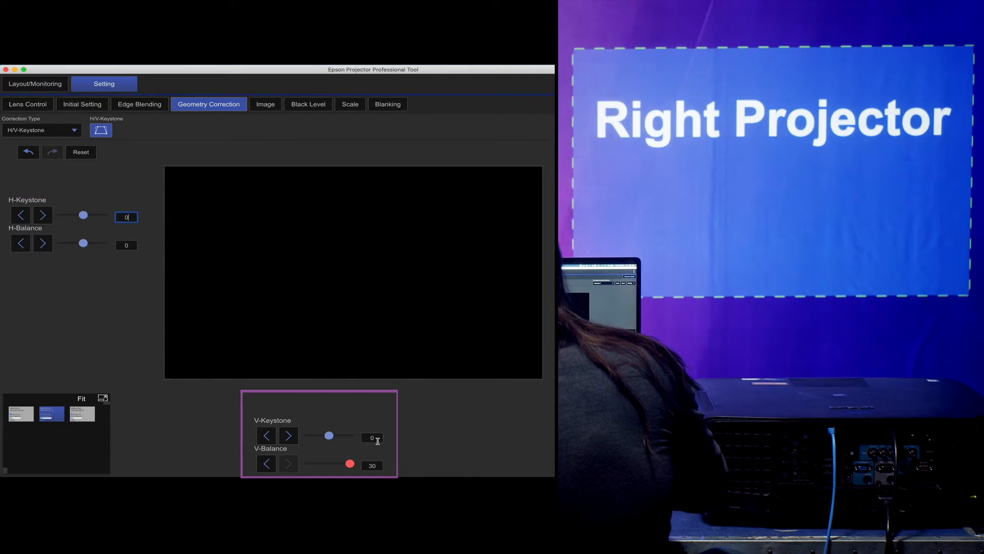
left_click(289, 435)
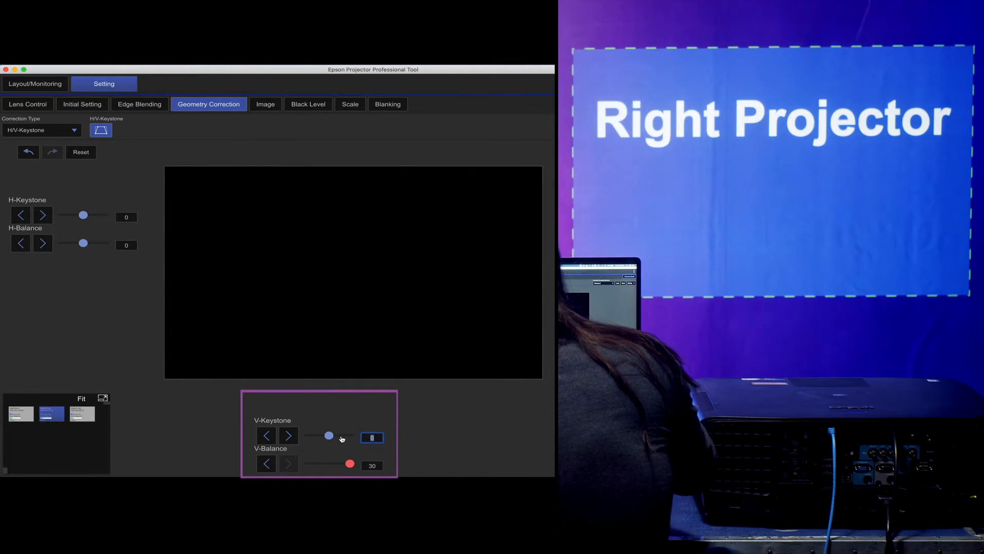
left_click(307, 435)
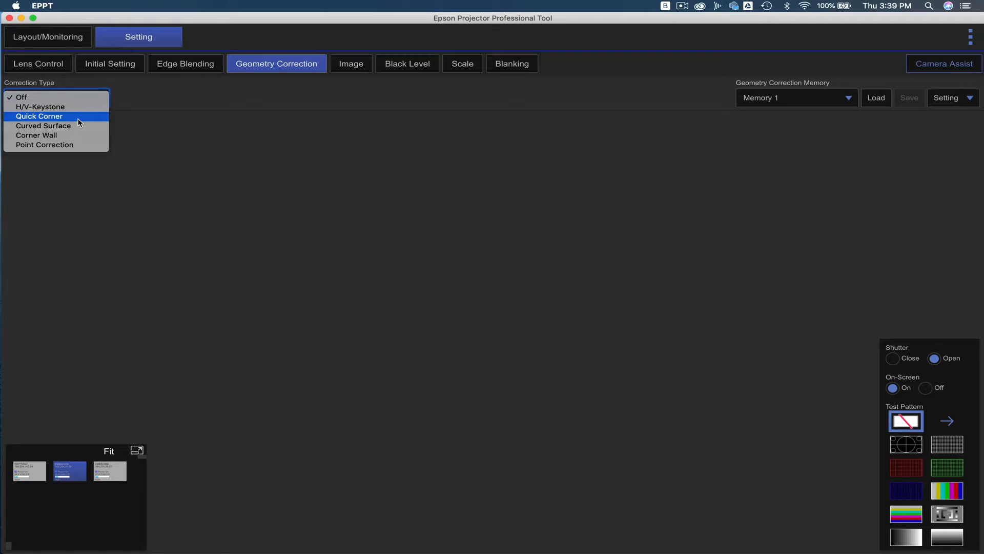
Switch the correction type to Quick Corner and move the image's upper-right corner inward, fine-tuning it to the left
left_click(39, 116)
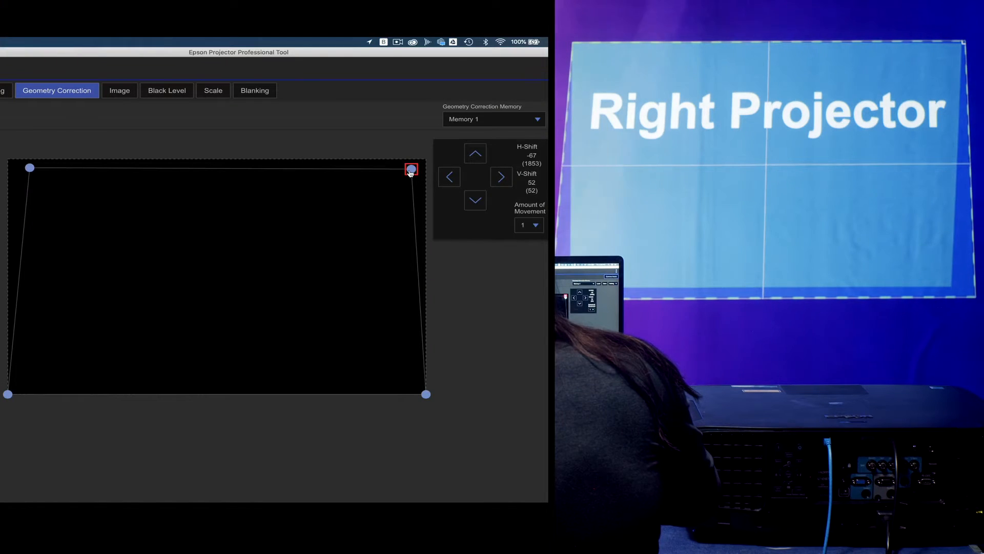
left_click_drag(411, 173, 409, 174)
left_click(448, 178)
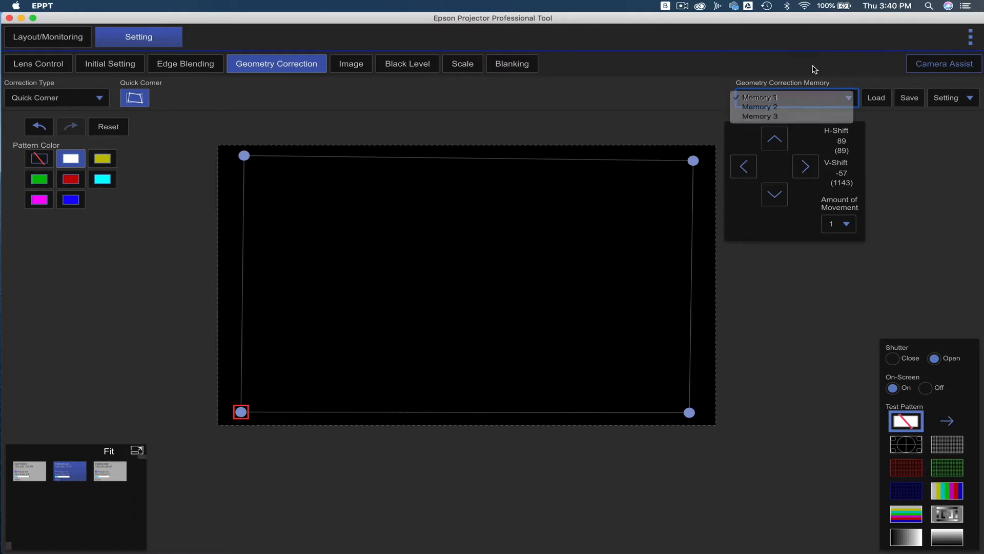
Save the Quick Corner correction to geometry correction Memory 1, overwriting its stored contents
left_click(911, 98)
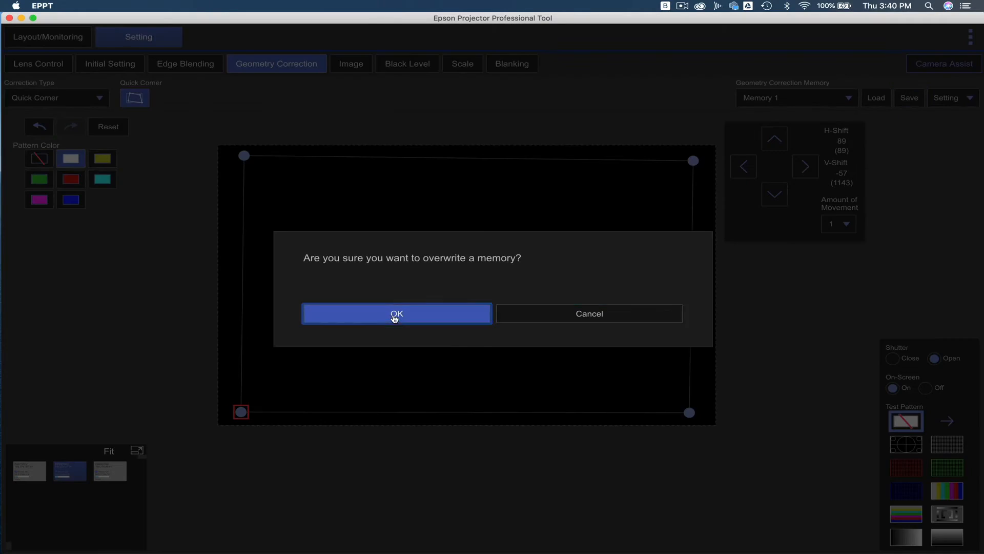
left_click(417, 314)
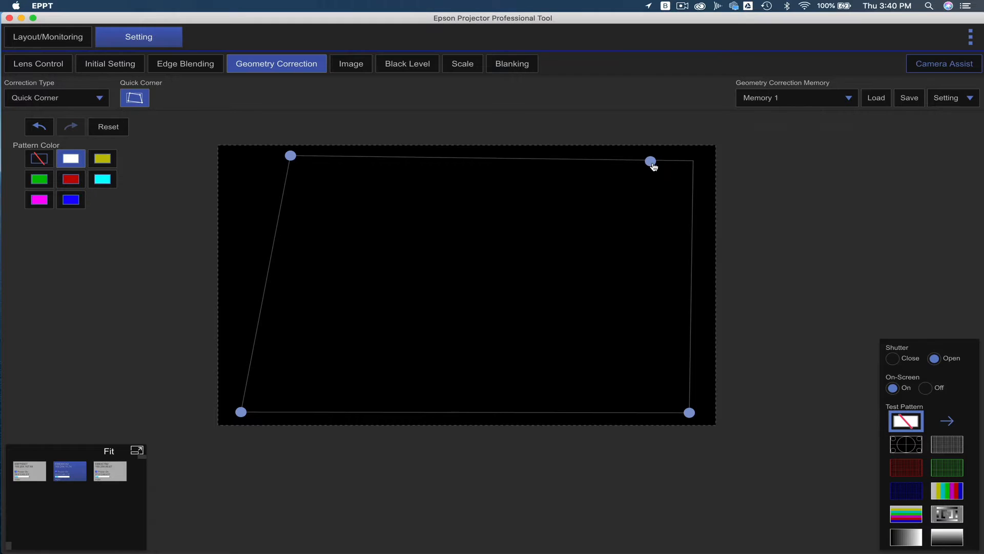
Move the upper-right corner further inward to about -294 H-Shift and 64 V-Shift, and save the correction to Memory 2
left_click_drag(651, 162, 642, 164)
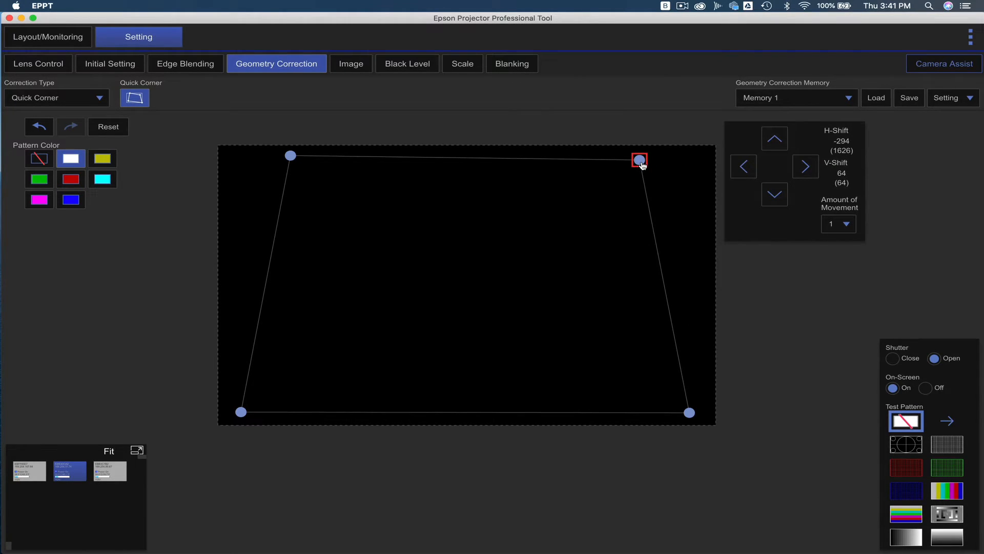
left_click(823, 97)
left_click(815, 107)
left_click(909, 97)
Recall the saved corrections by loading geometry correction Memory 1 and Memory 2 in turn
left_click(835, 101)
left_click(828, 86)
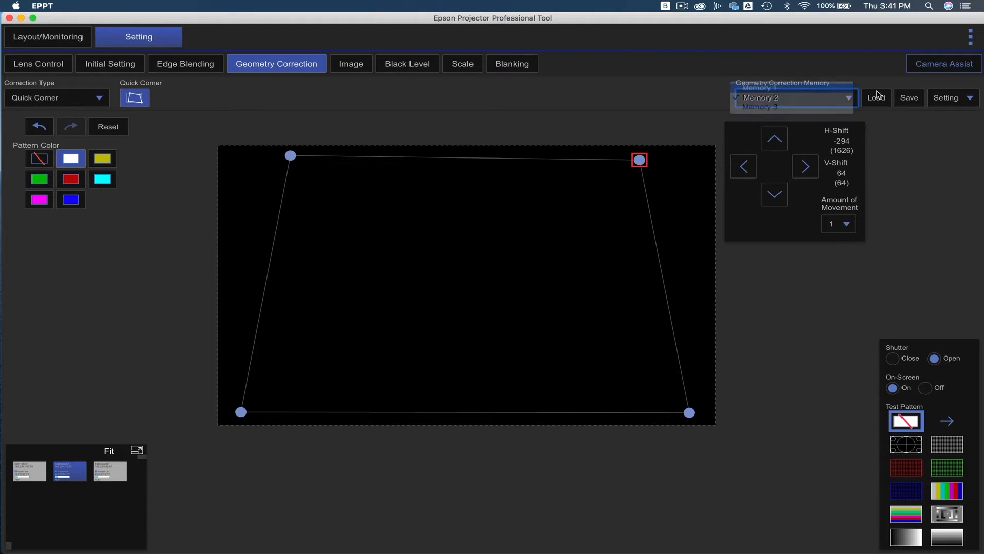
left_click(879, 98)
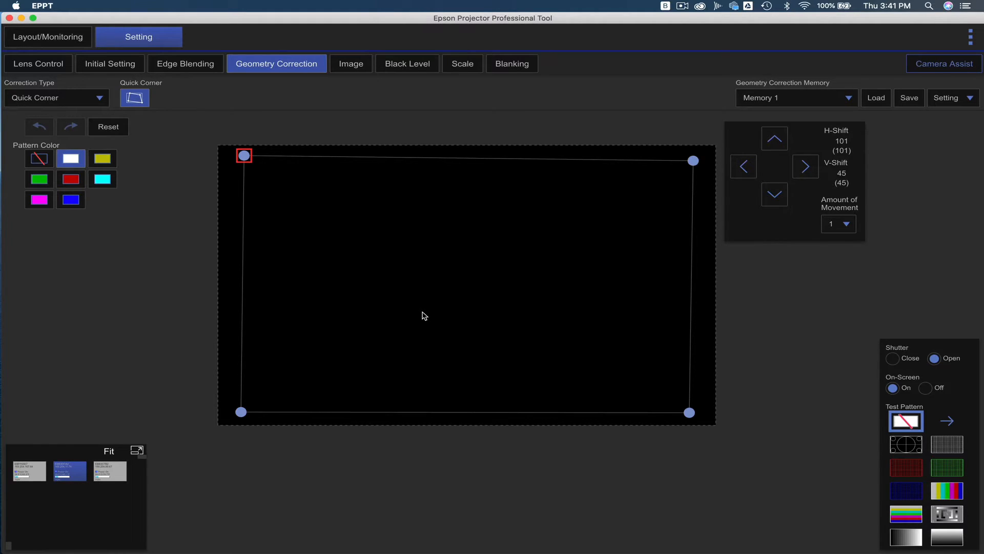
left_click(839, 99)
left_click(836, 106)
left_click(872, 104)
left_click(334, 311)
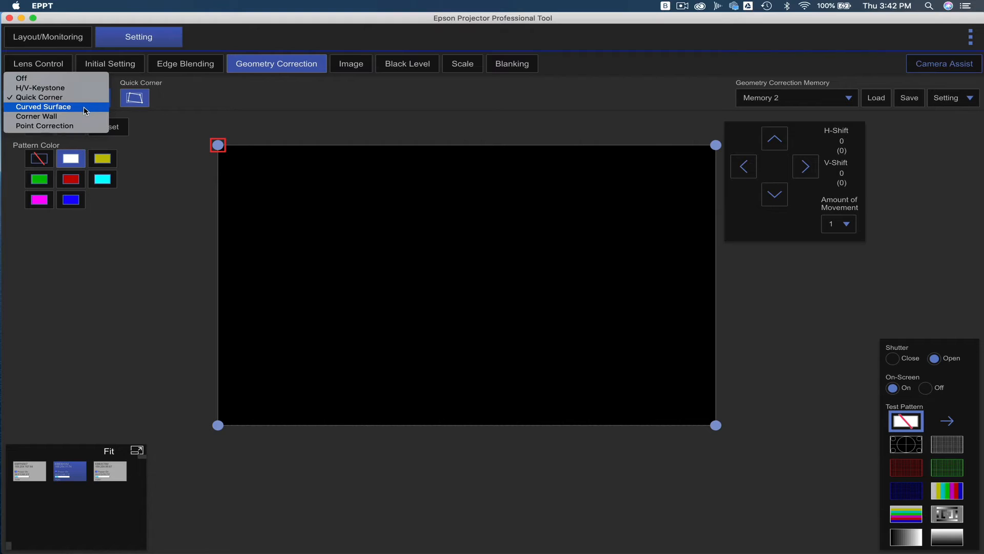
Bow the image's four edges inward with Curved Surface correction and reset all corrections for that type
left_click(85, 110)
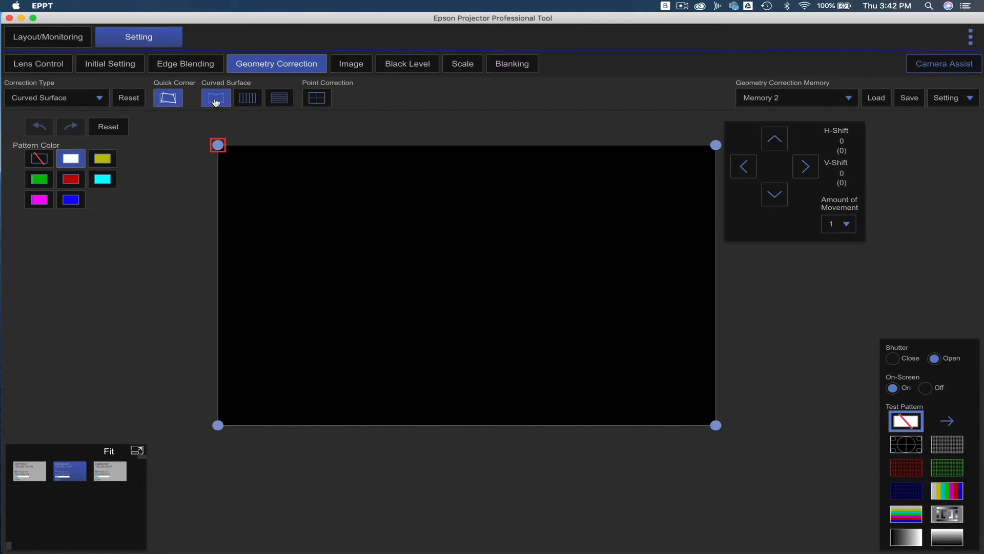
left_click(215, 100)
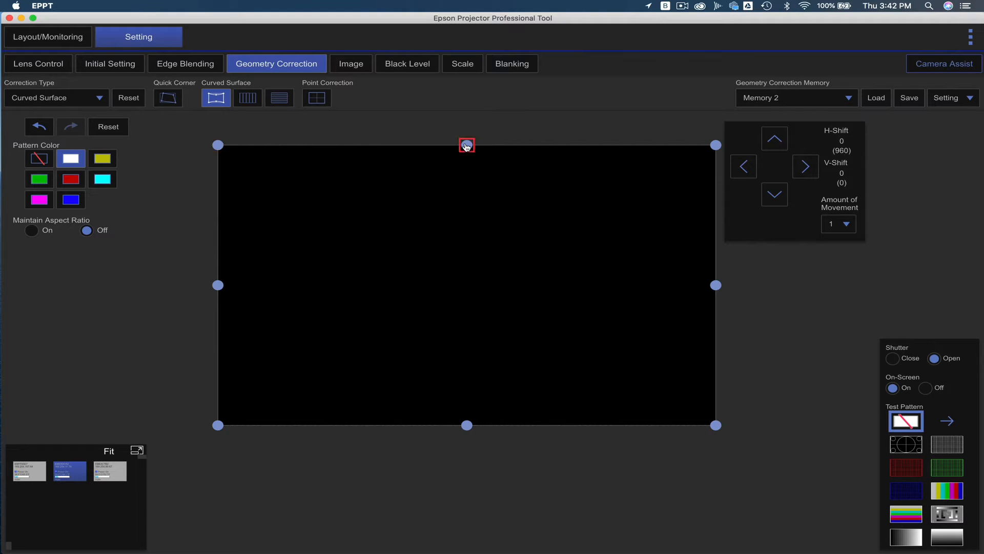
left_click_drag(467, 147, 467, 174)
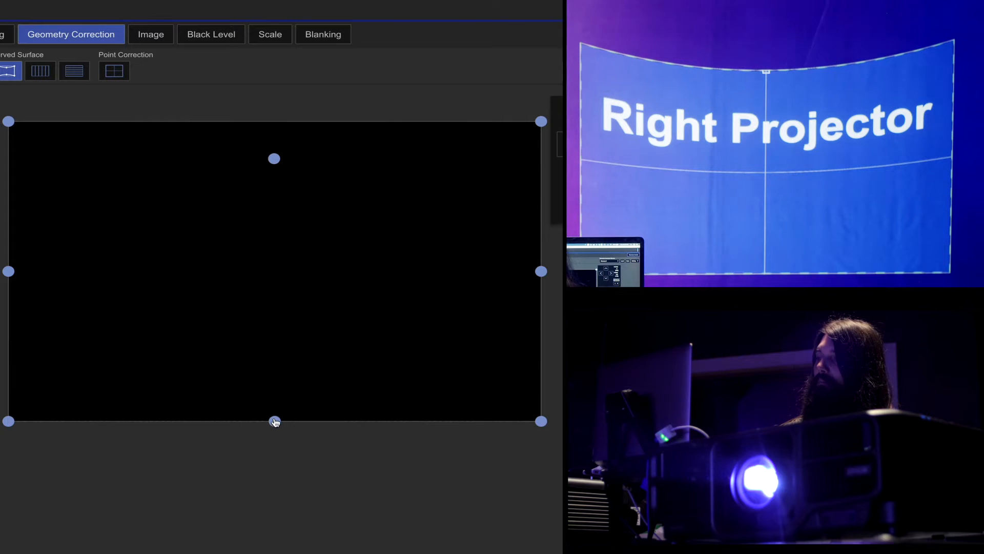
left_click_drag(275, 418, 275, 380)
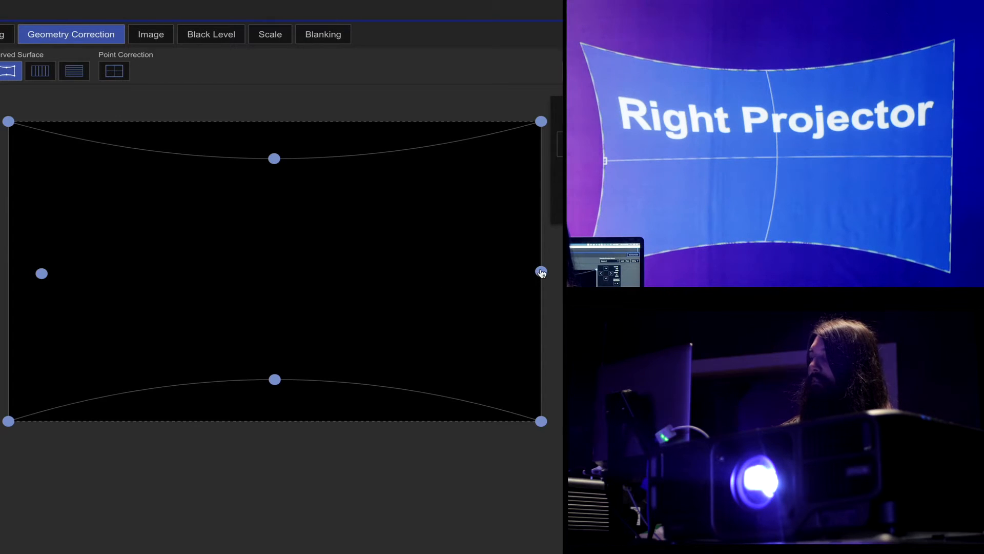
left_click(500, 274)
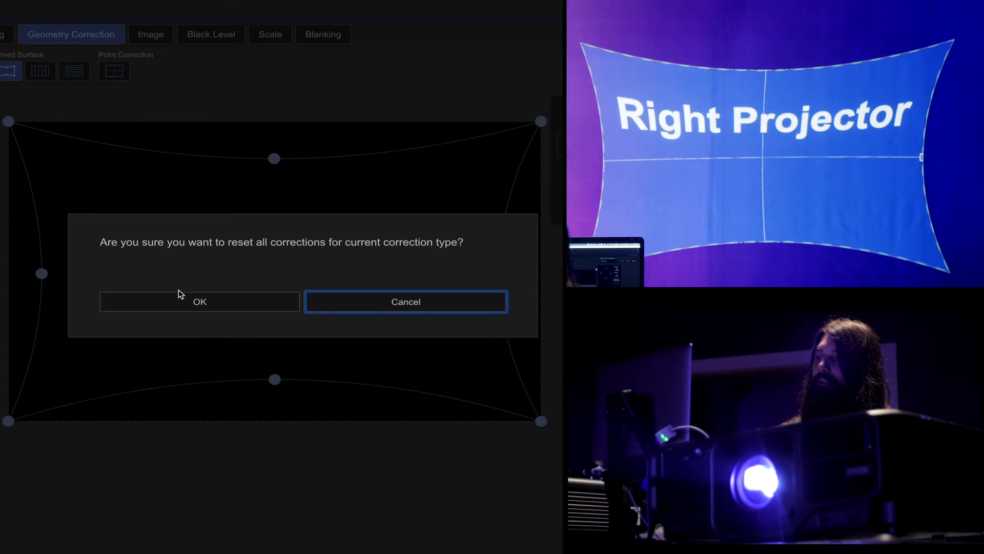
left_click(200, 308)
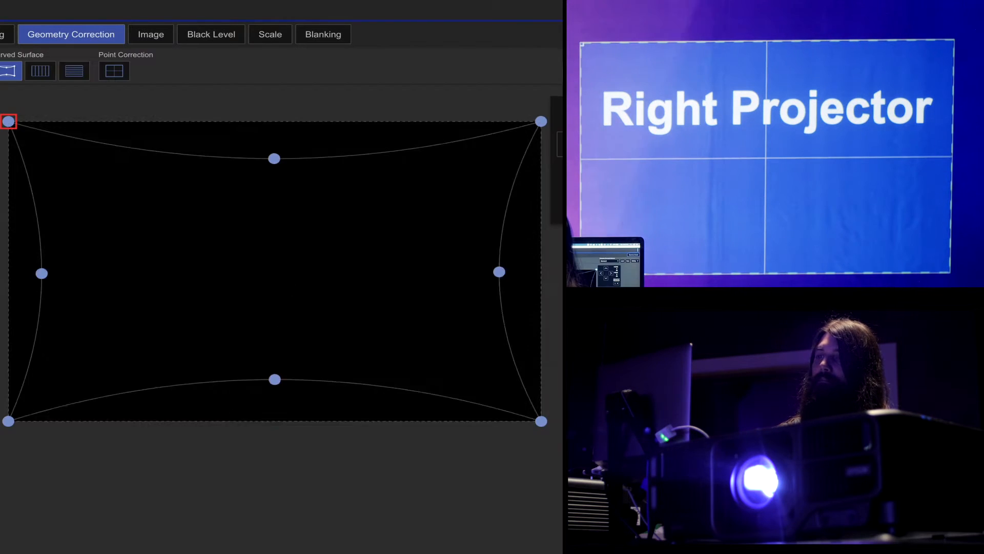
left_click(332, 174)
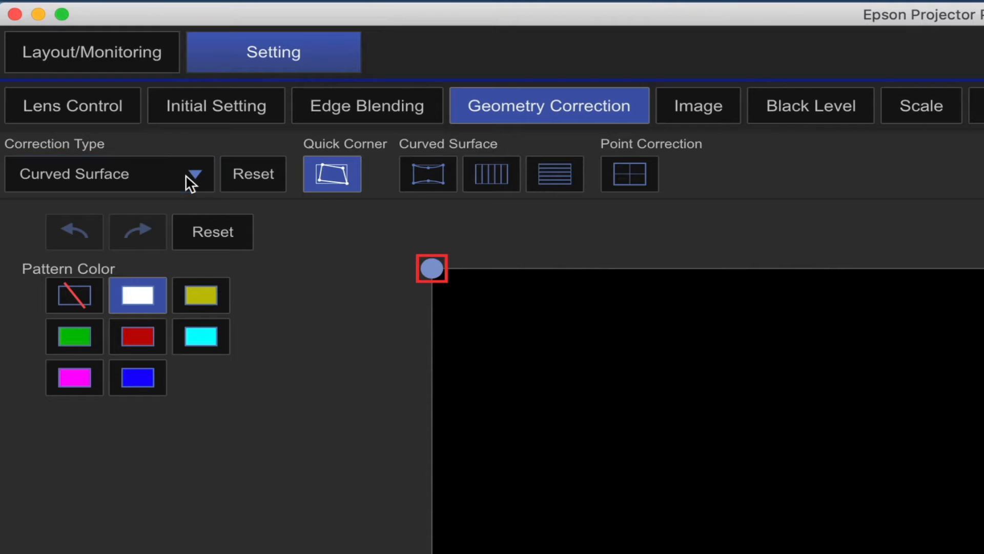
Switch the correction type to Corner Wall and pull the midpoints of the upper and lower edges inward
left_click(186, 174)
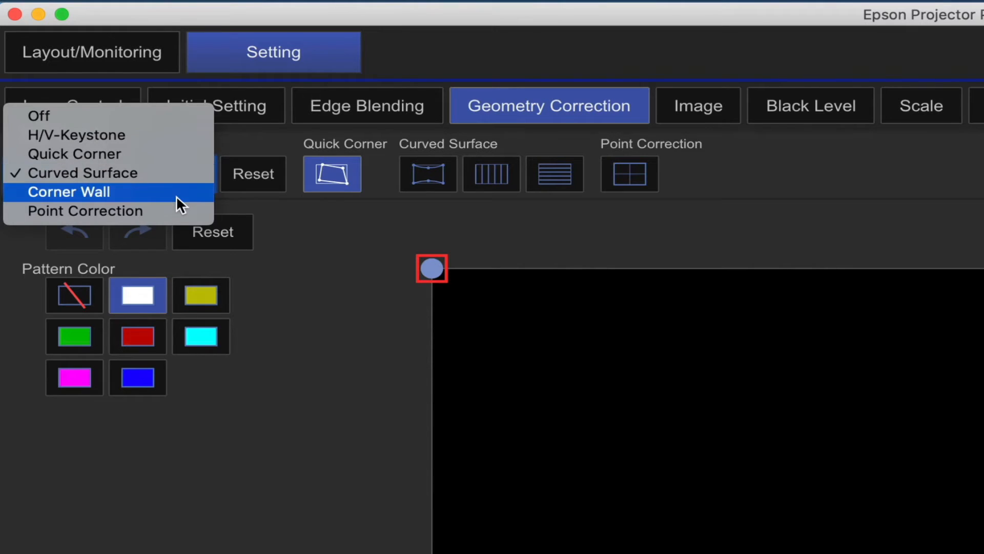
left_click(176, 195)
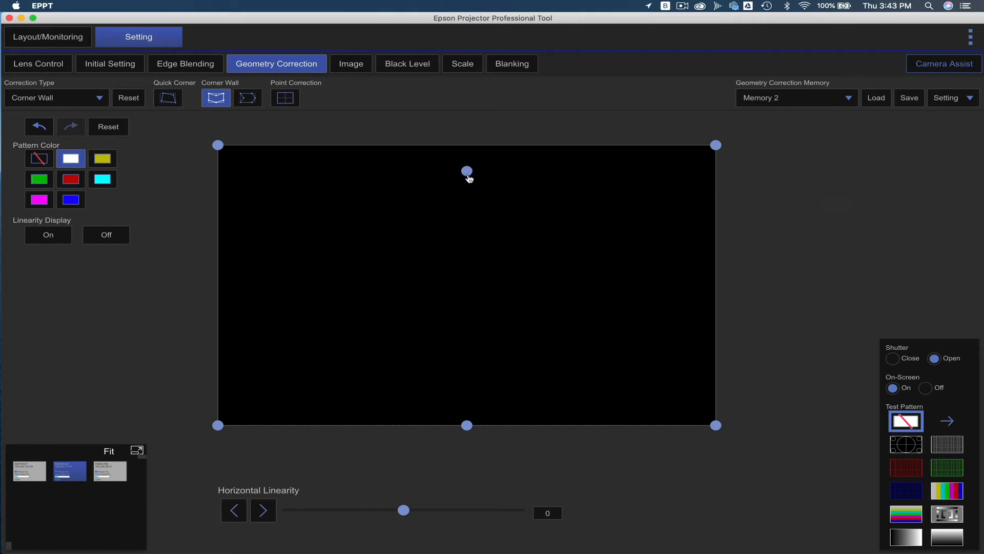
left_click(467, 176)
left_click(467, 413)
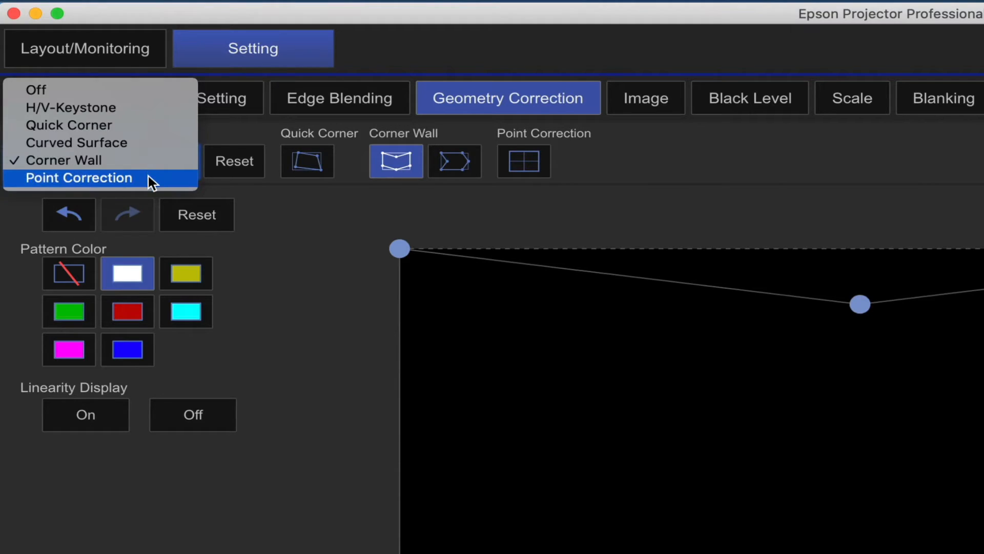
Switch the correction type to Point Correction and set a linked grid of 9 vertical by 9 horizontal points
left_click(149, 177)
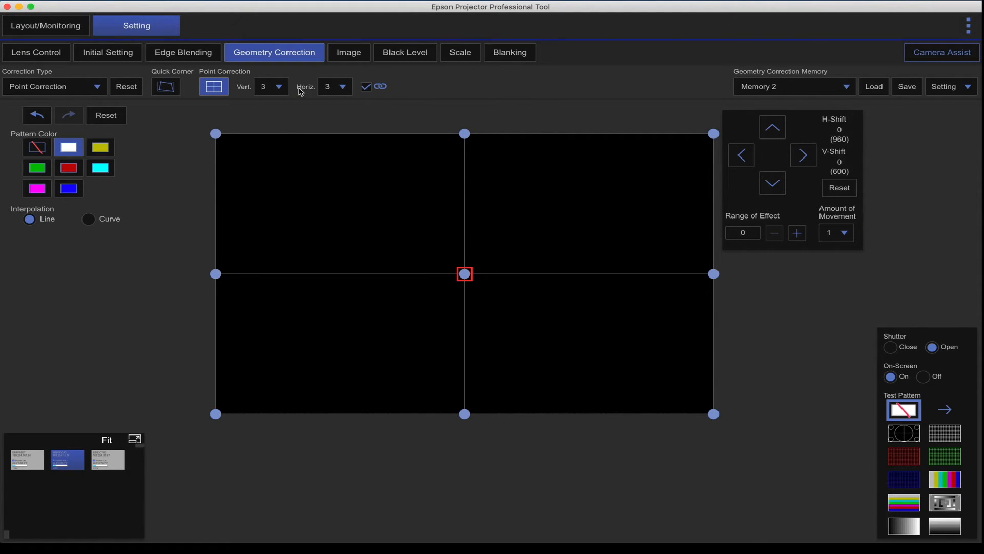
left_click(282, 87)
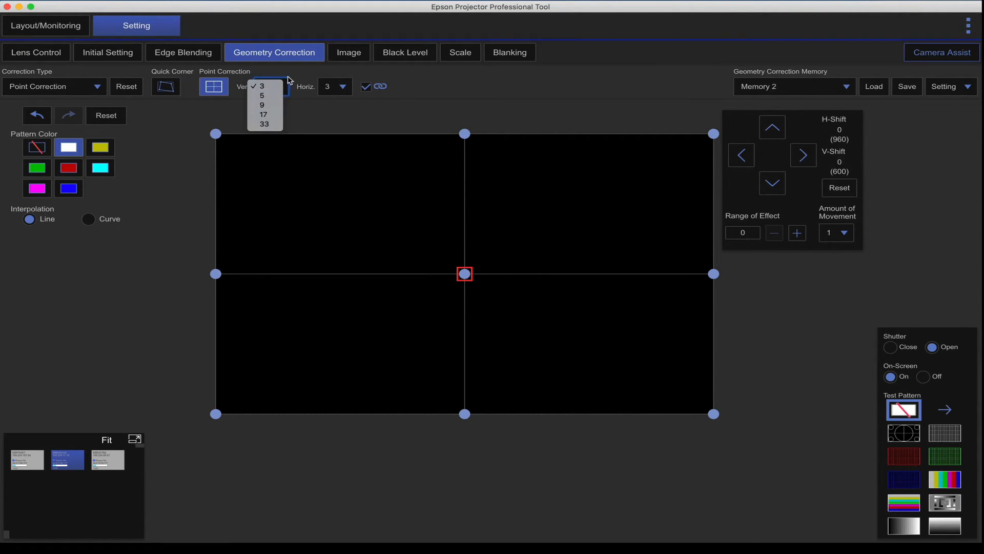
left_click(305, 73)
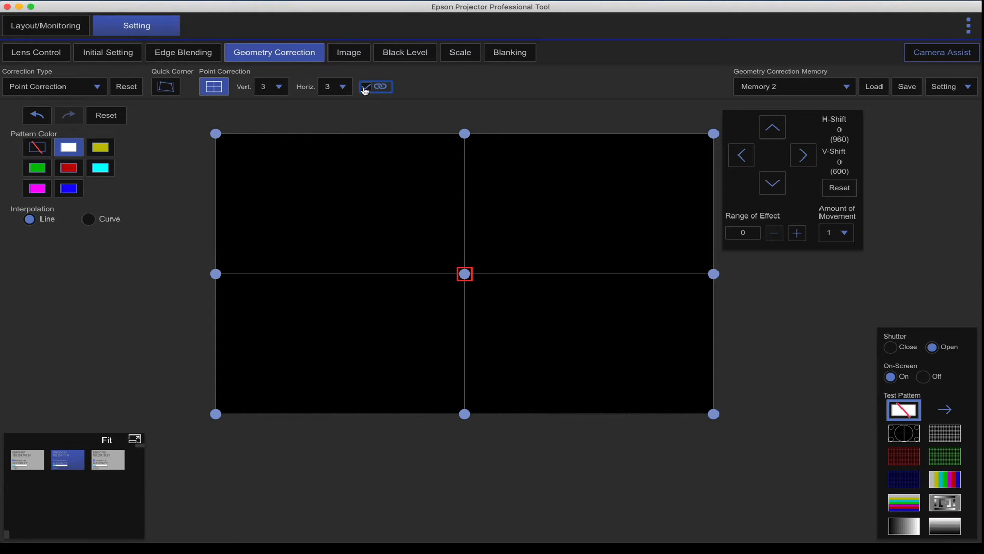
left_click(284, 87)
left_click(279, 105)
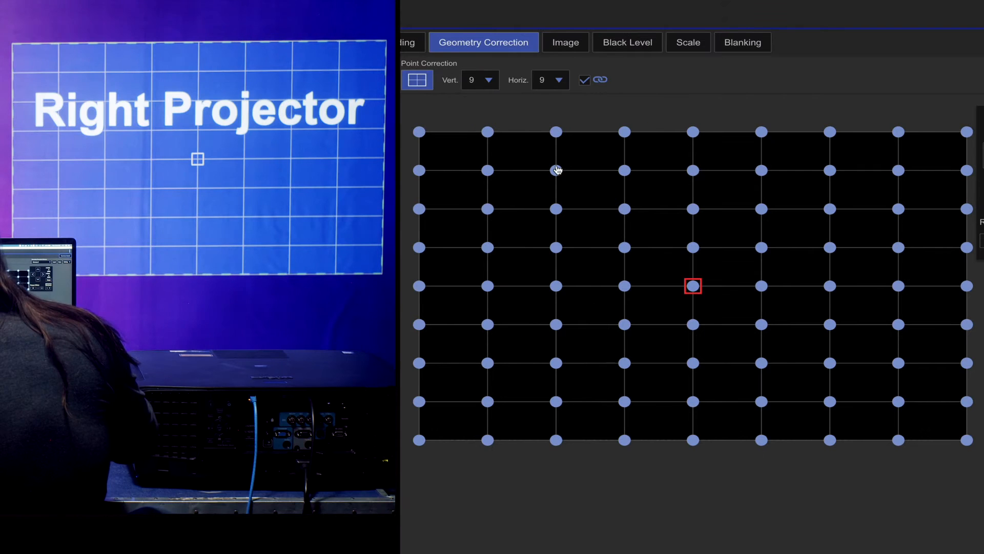
Shift individual grid points in the second and third rows of the correction grid to warp the image locally
left_click(339, 169)
left_click_drag(556, 169, 542, 229)
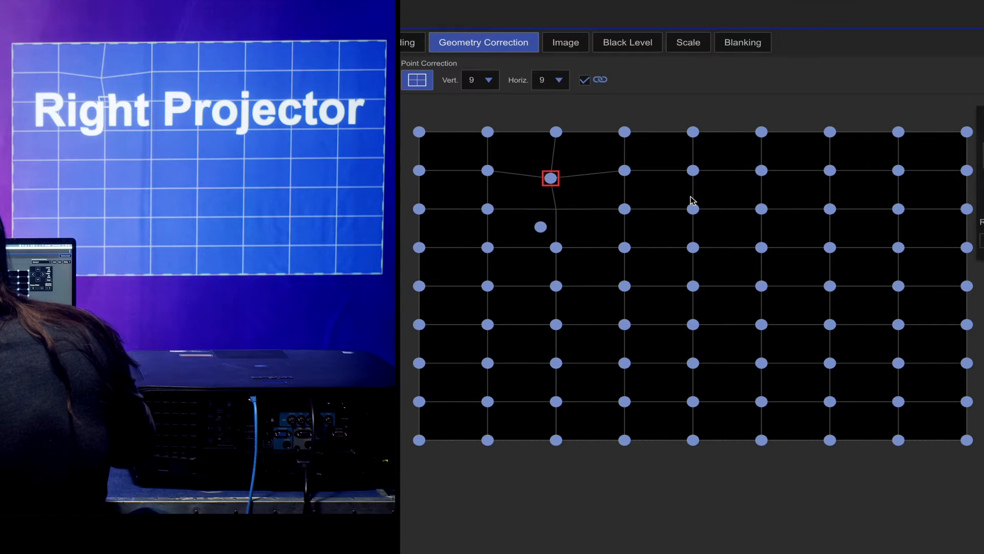
left_click_drag(693, 208, 702, 216)
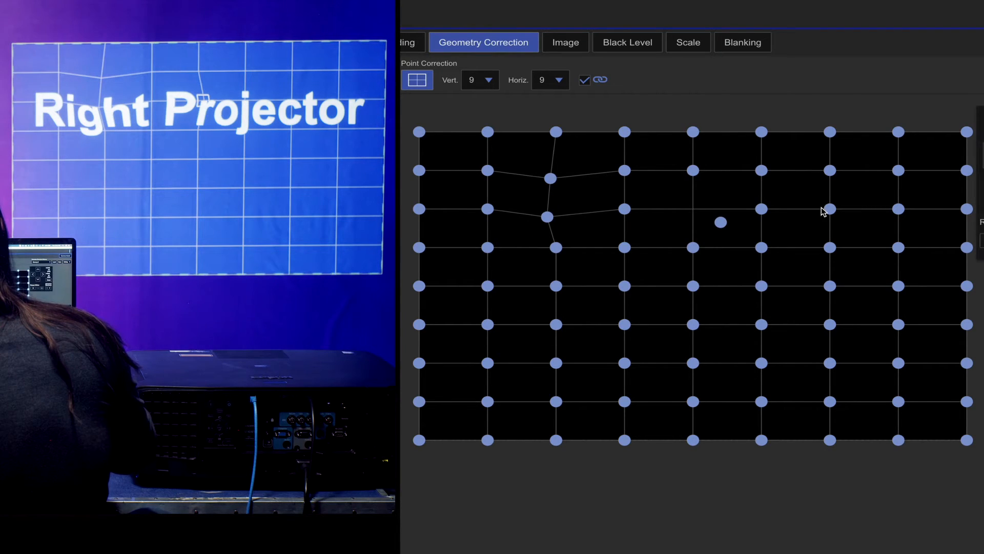
left_click_drag(829, 209, 798, 219)
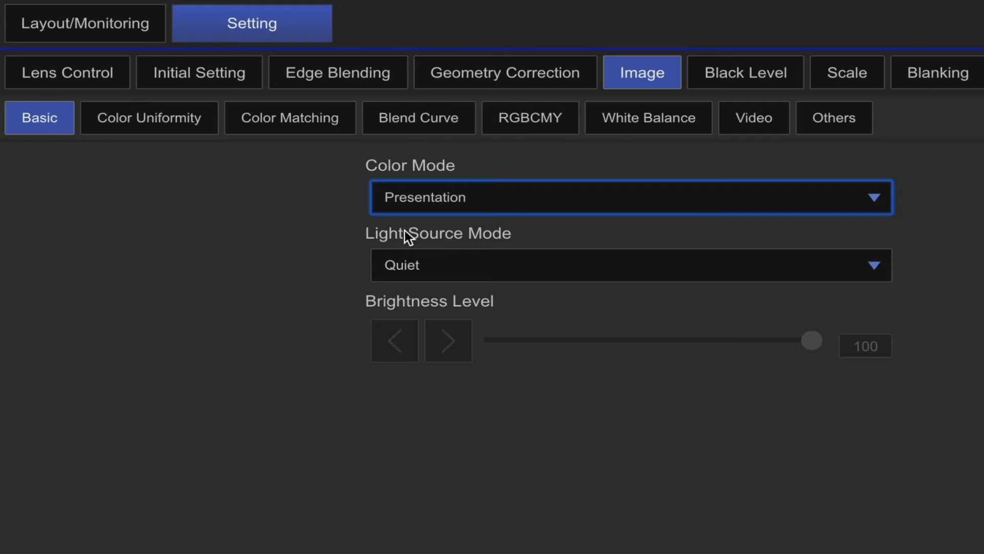
Examine the available Color Mode options in the basic image settings
left_click(540, 202)
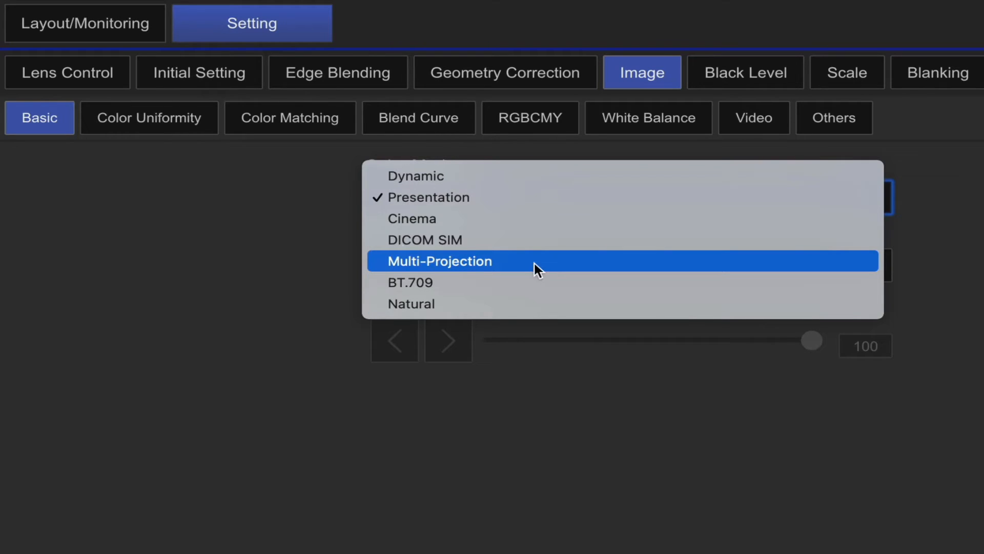
left_click(217, 217)
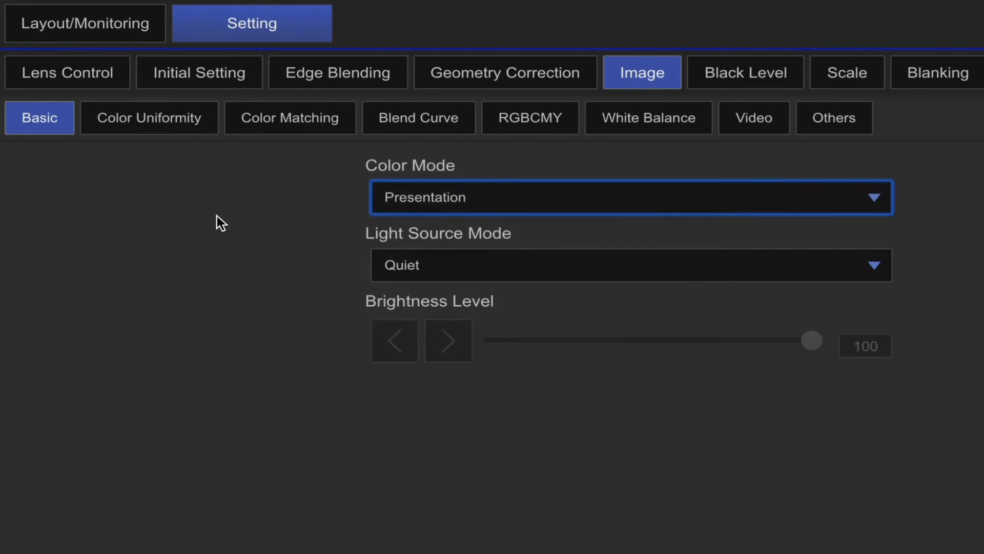
Try Brightness Levels of 10 and 100 in the Custom Light Source Mode, and return the mode to Quiet
left_click(547, 266)
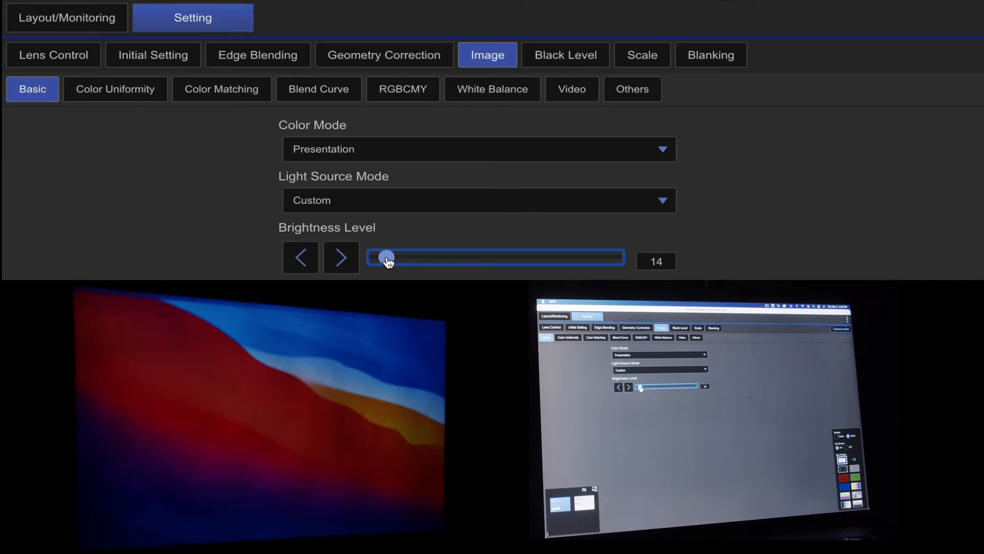
left_click_drag(387, 259, 373, 259)
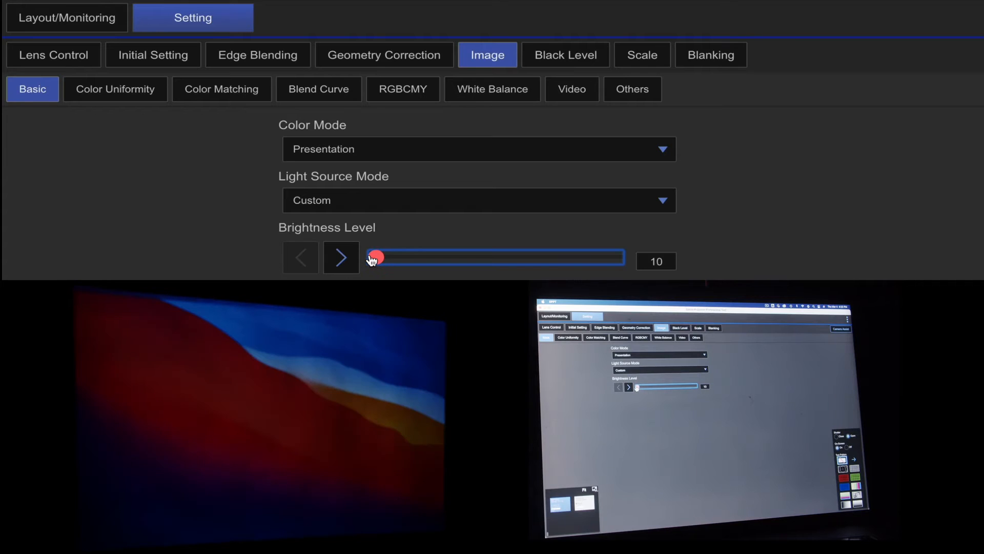
left_click(617, 260)
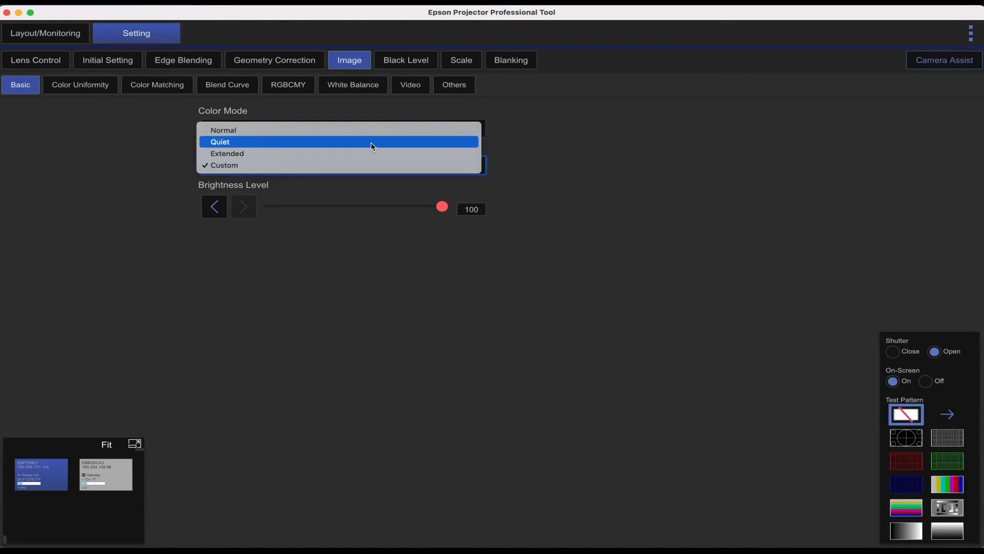
left_click(372, 145)
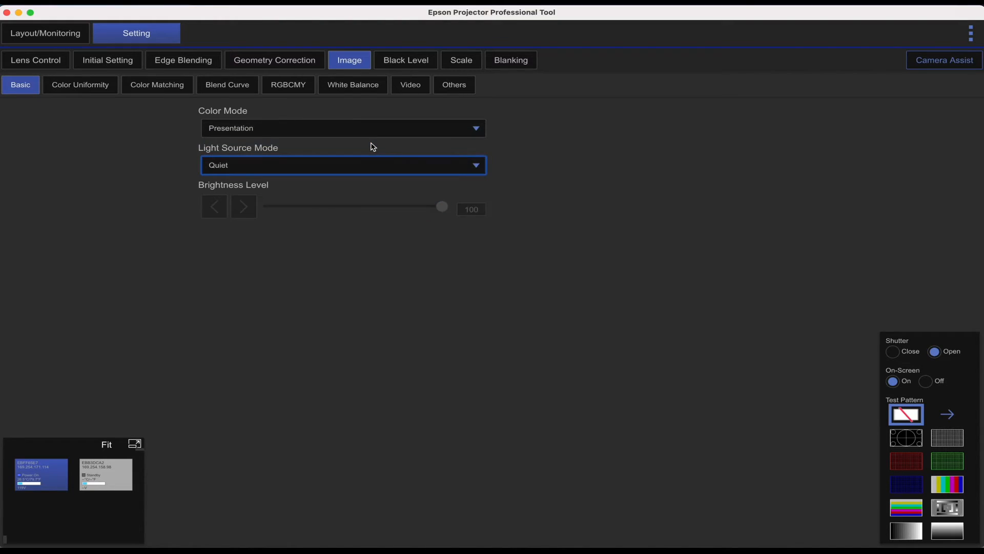
Review the Color Uniformity, Color Matching and Blend Curve image settings
left_click(85, 91)
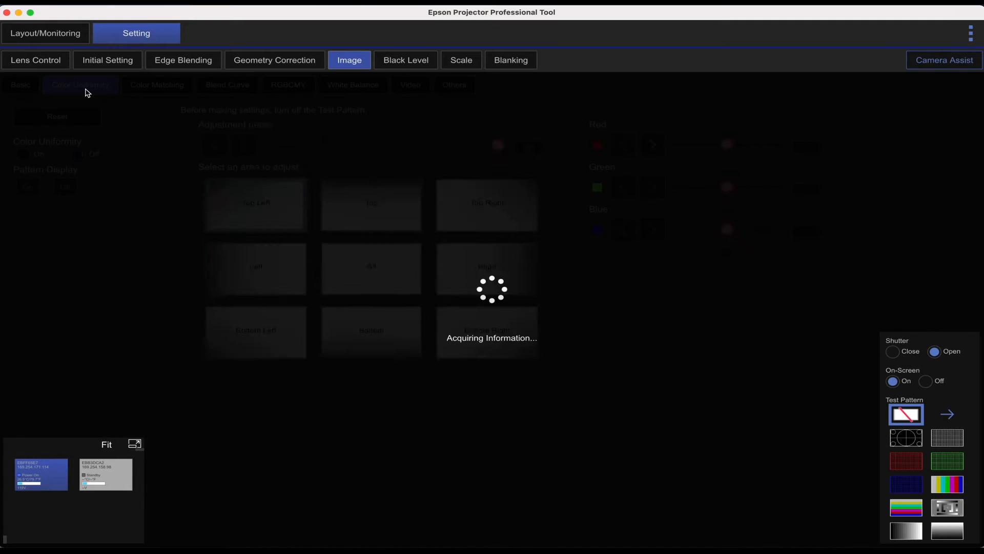
key("Tab")
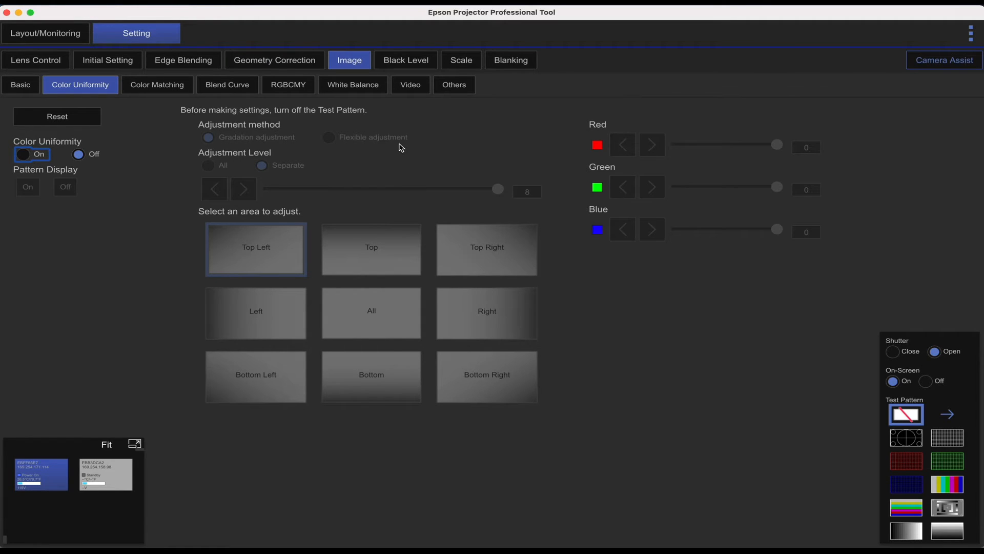
left_click(159, 93)
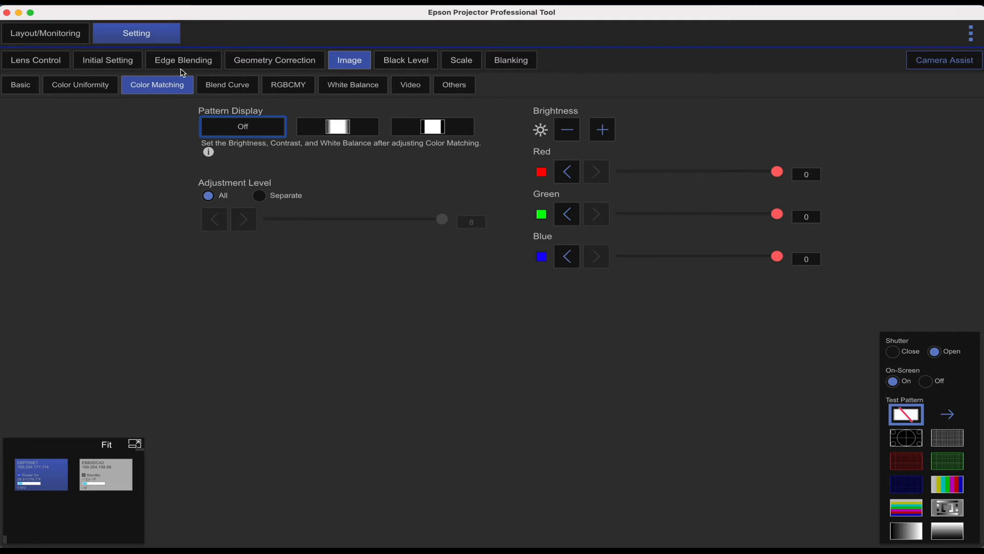
left_click(221, 85)
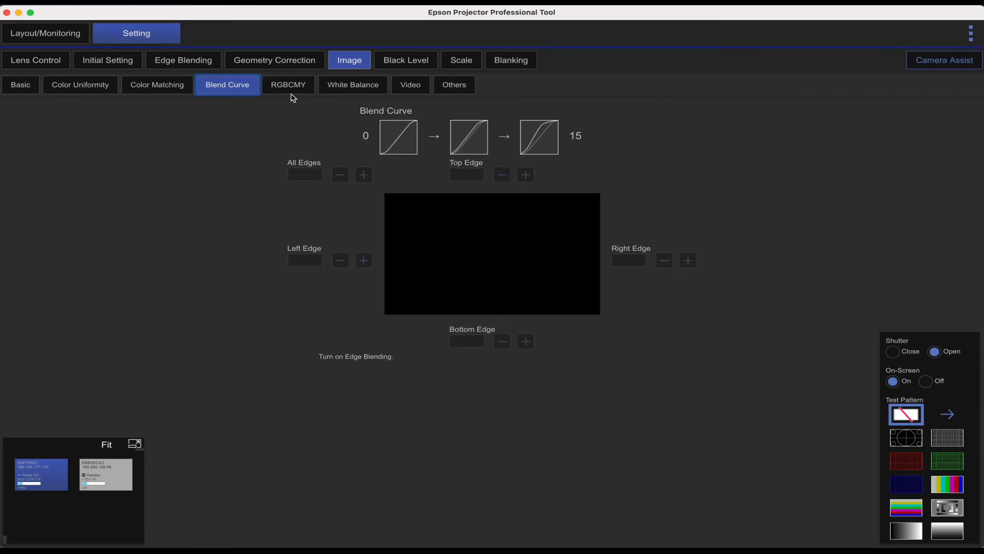
Turn on Pattern Display in the RGBCMY settings and change the target color from red to green and blue
left_click(164, 70)
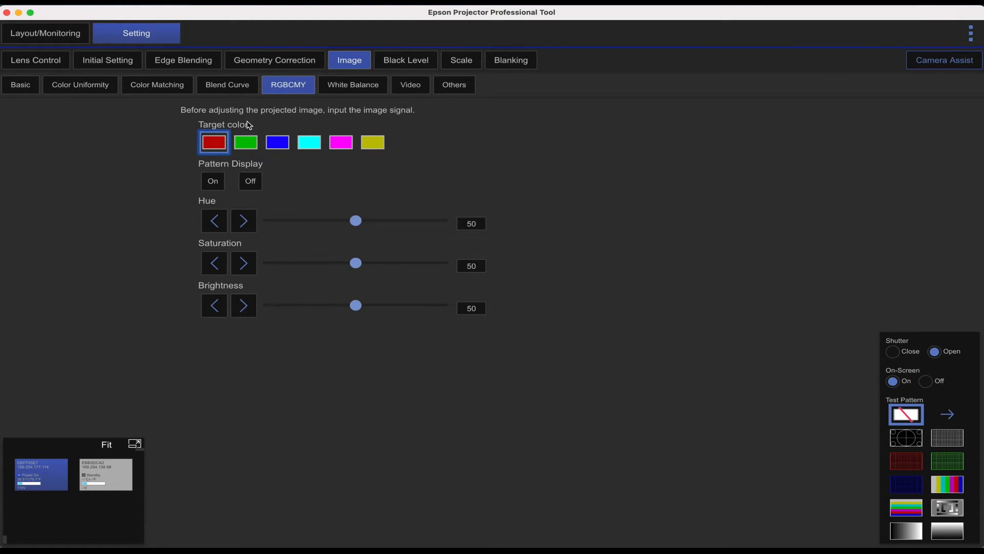
left_click(212, 184)
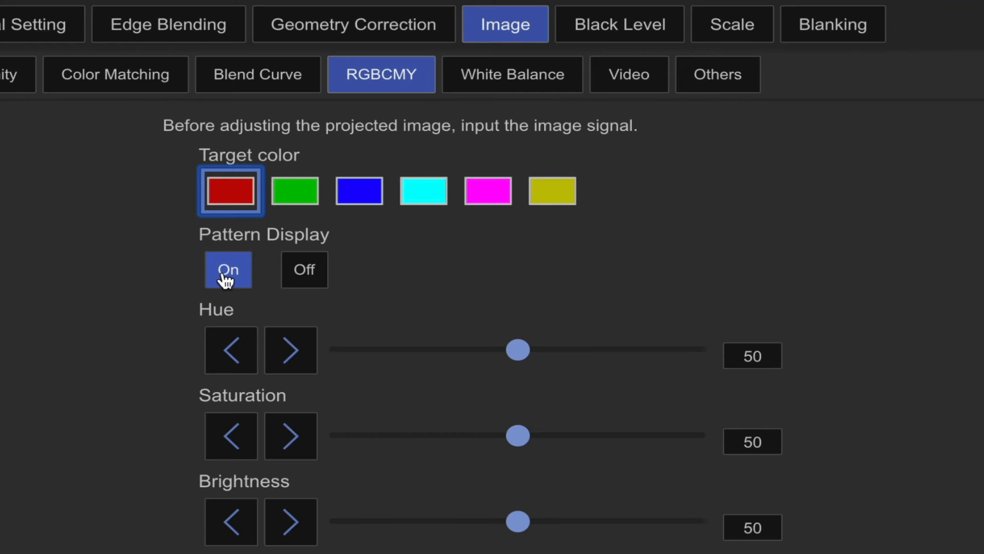
left_click(225, 281)
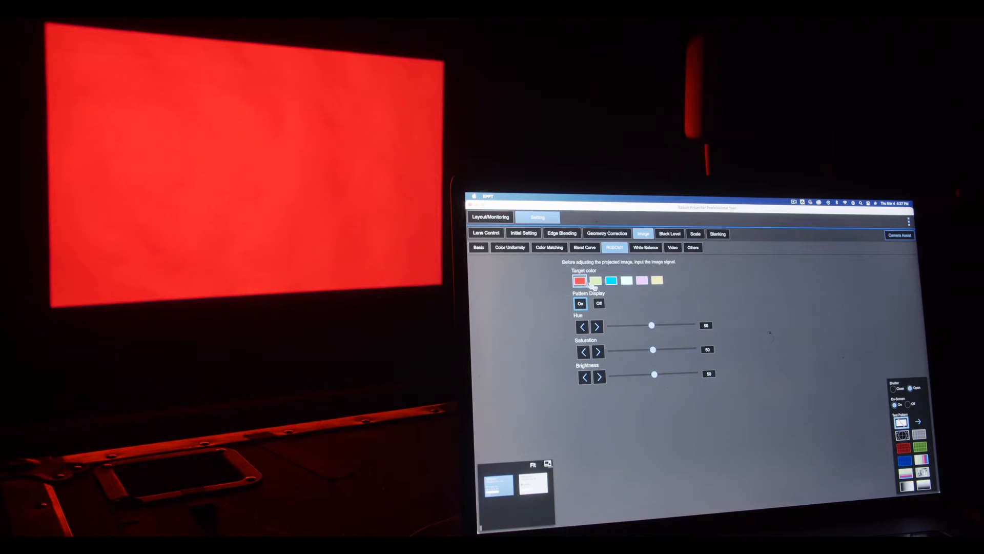
left_click(74, 154)
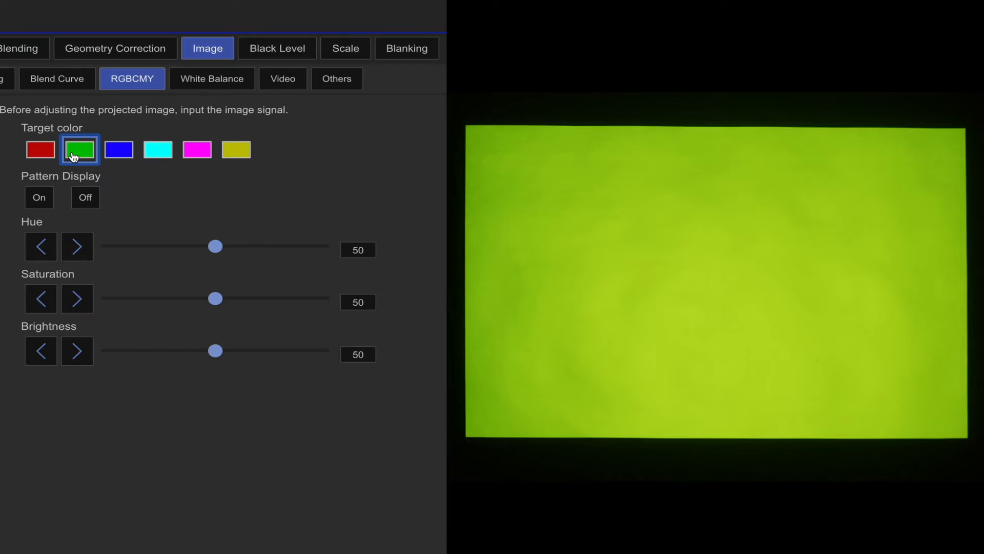
left_click(125, 154)
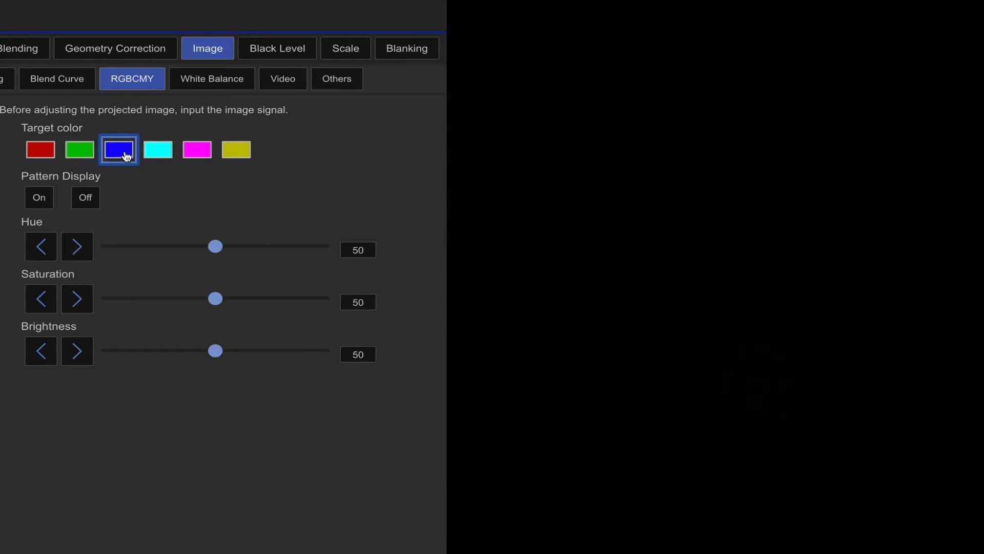
Change the RGBCMY target color to cyan, magenta and finally yellow
left_click(159, 155)
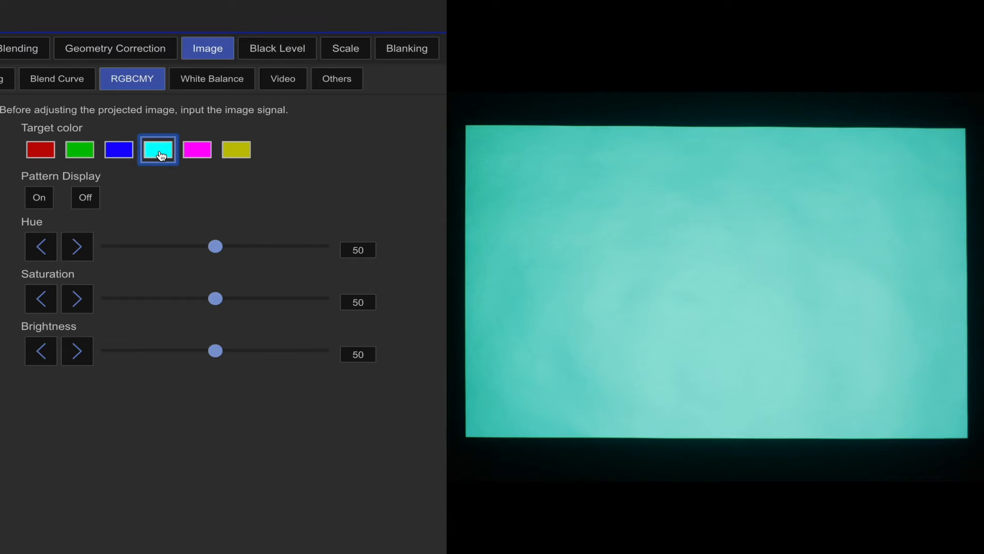
left_click(201, 154)
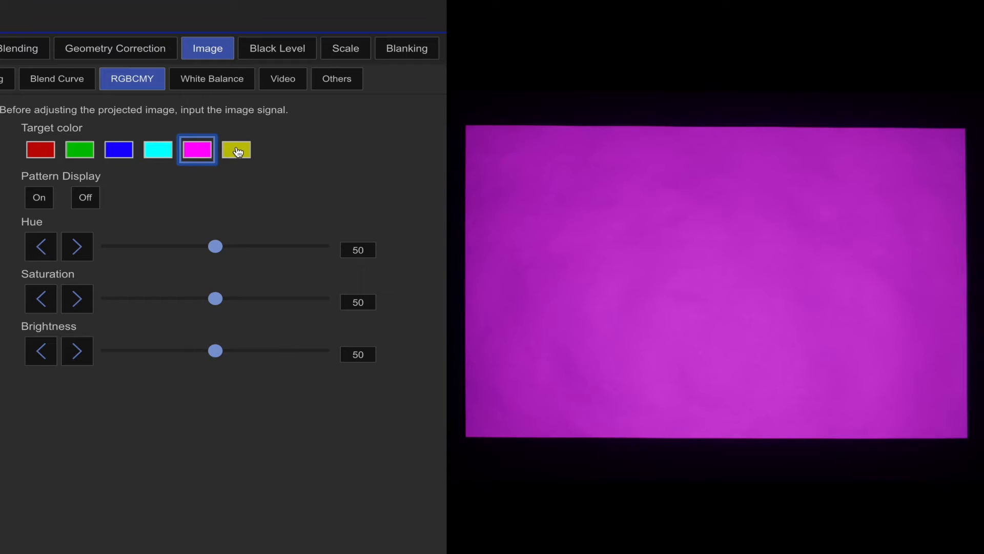
left_click(236, 151)
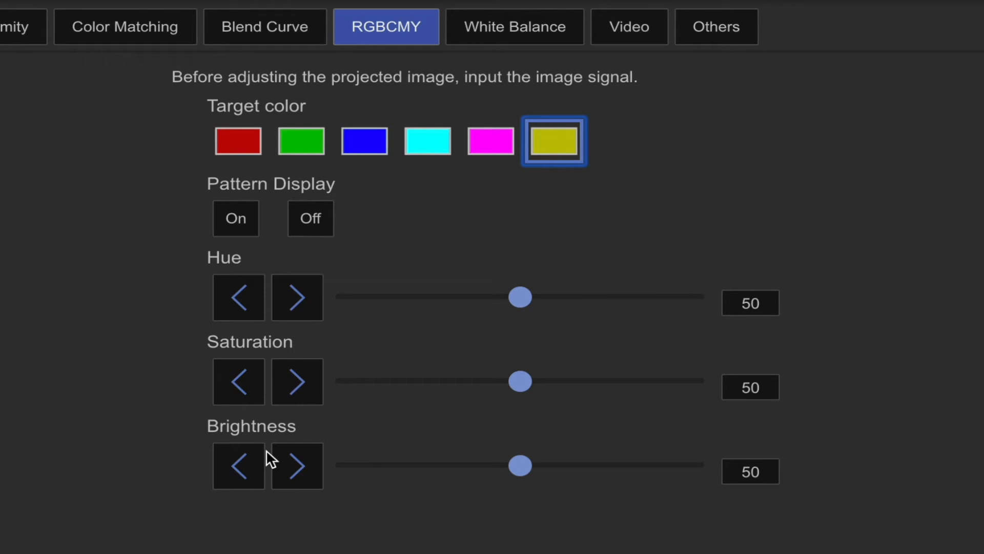
In the White Balance settings, try a color temperature of 10000K and set it to 6000K
left_click(518, 31)
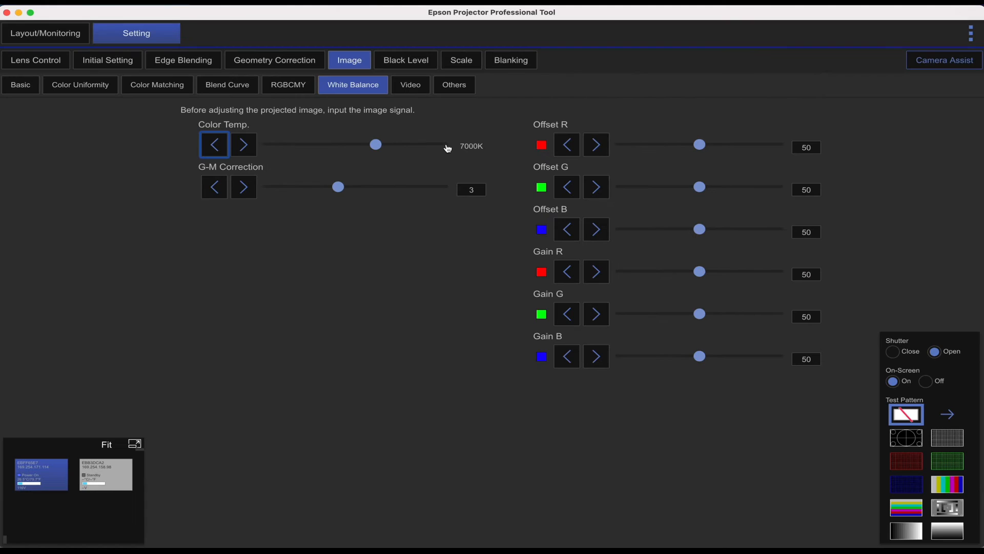
left_click(445, 146)
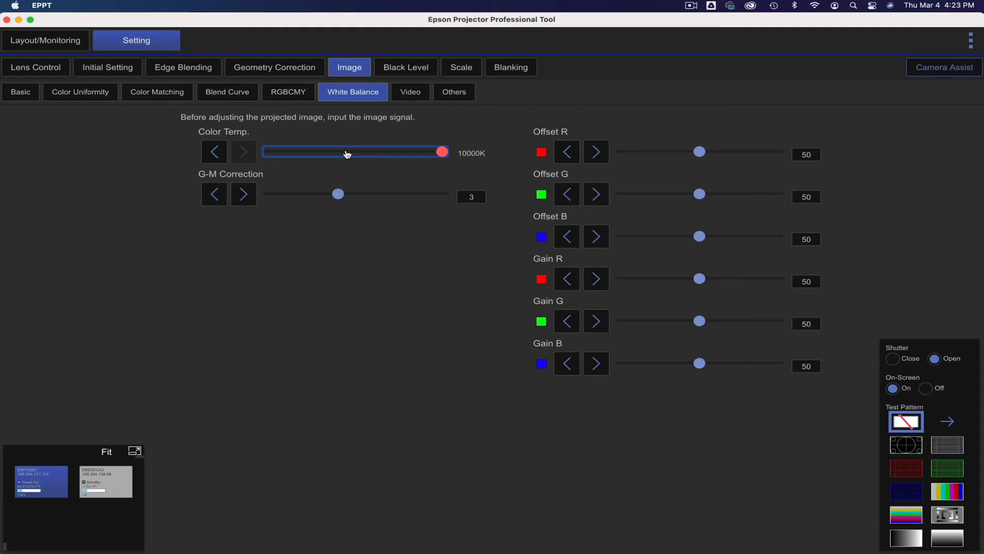
left_click(349, 152)
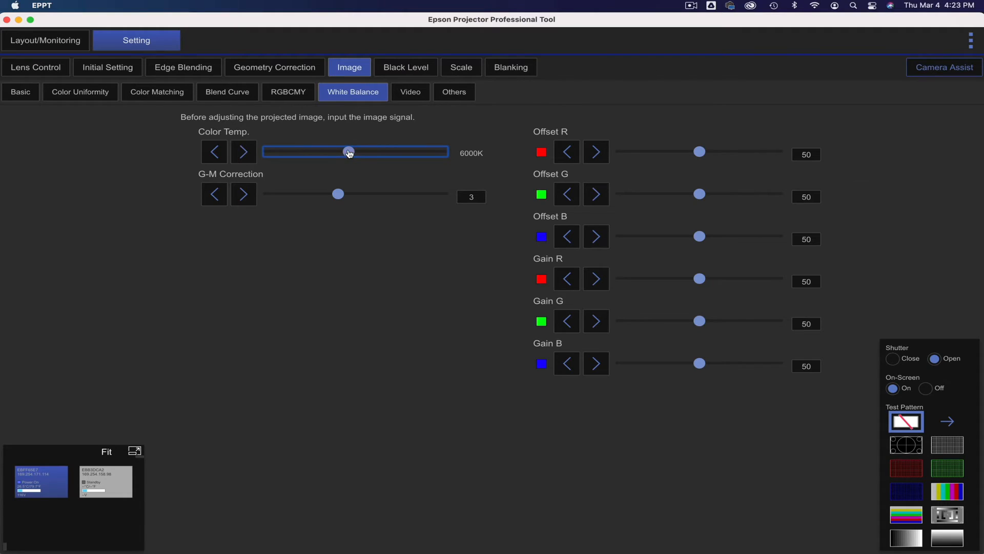
Examine the Image Processing, Frame Interpolation and Deinterlacing options in the Video image settings
left_click(412, 94)
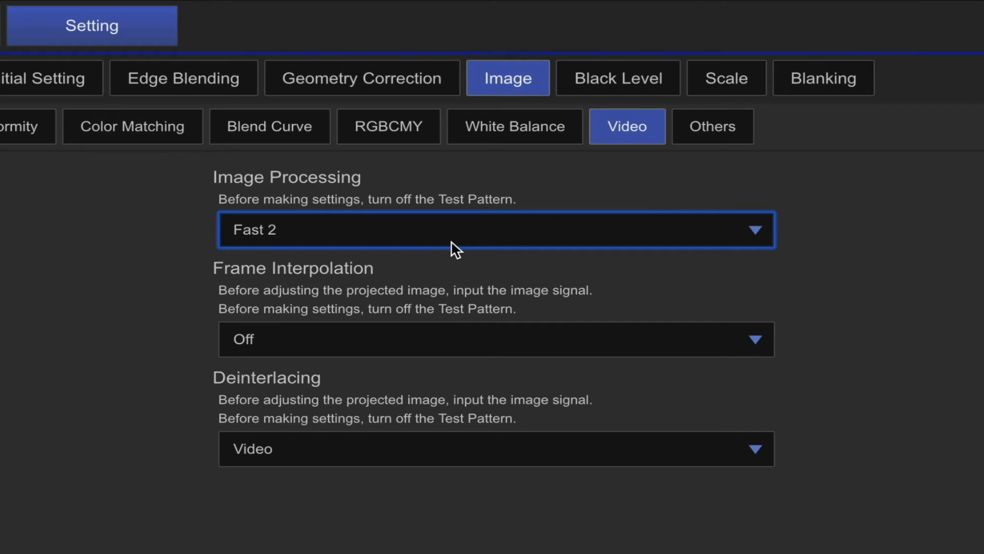
left_click(452, 243)
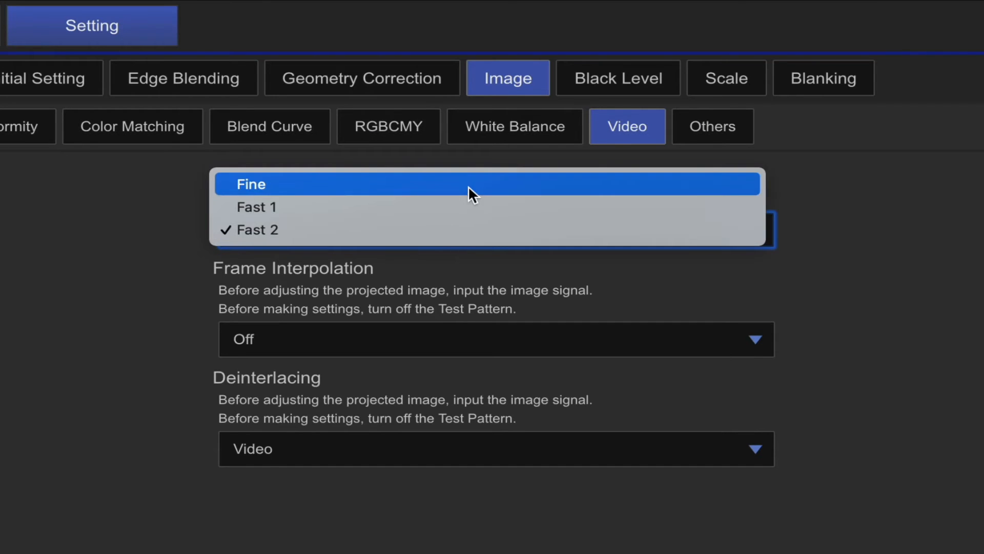
left_click(454, 229)
left_click(394, 332)
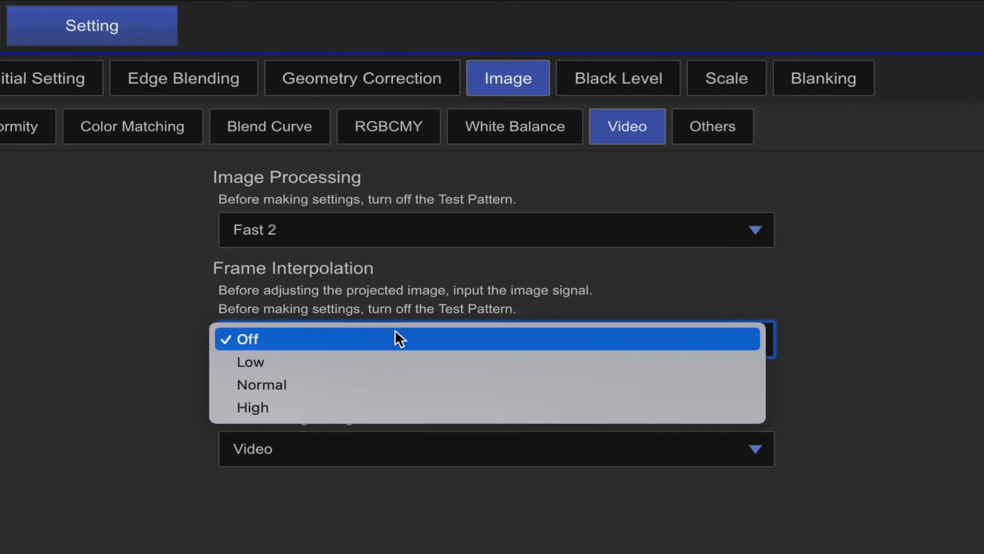
left_click(397, 290)
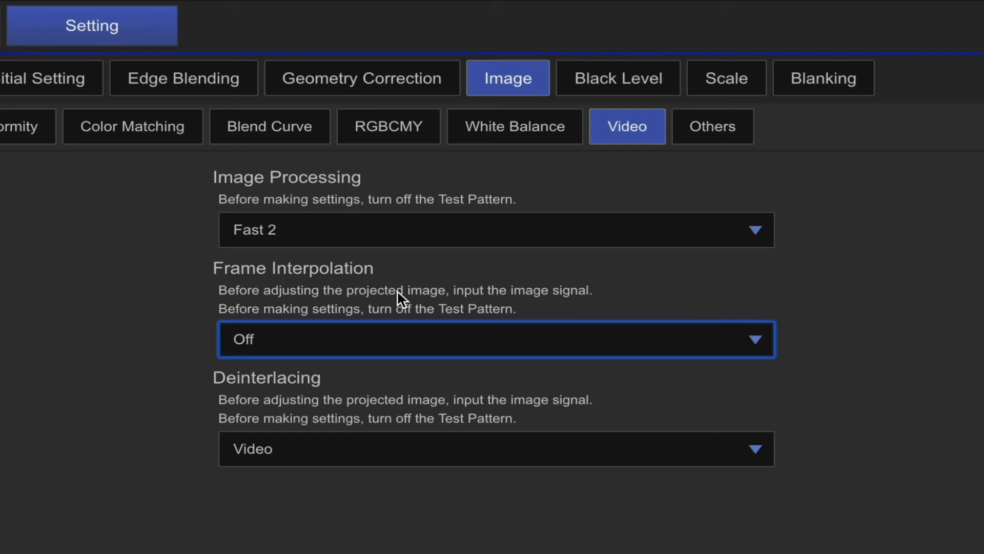
left_click(404, 452)
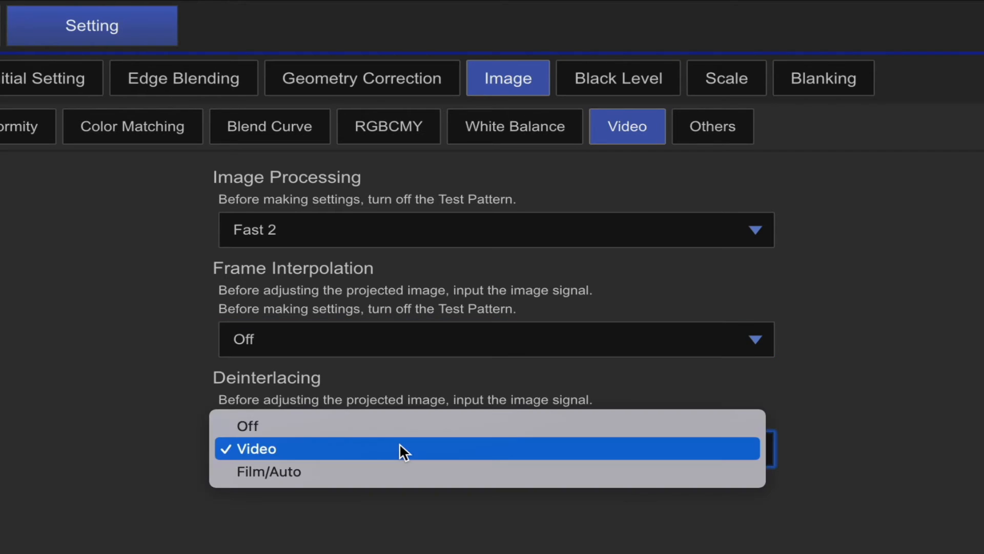
left_click(68, 444)
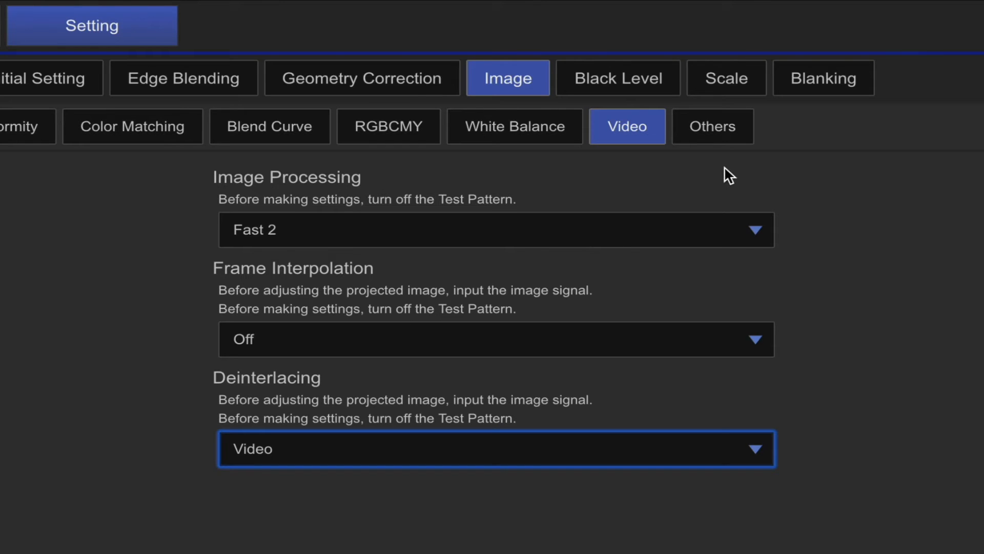
Review the Dynamic Contrast options in the other image settings and the Black Level Area Correction settings
left_click(726, 131)
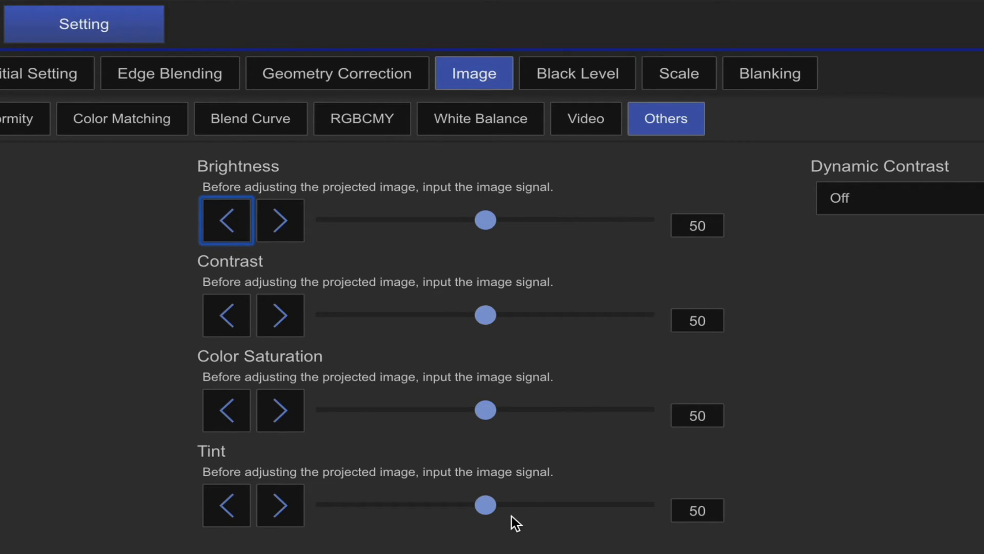
left_click(952, 170)
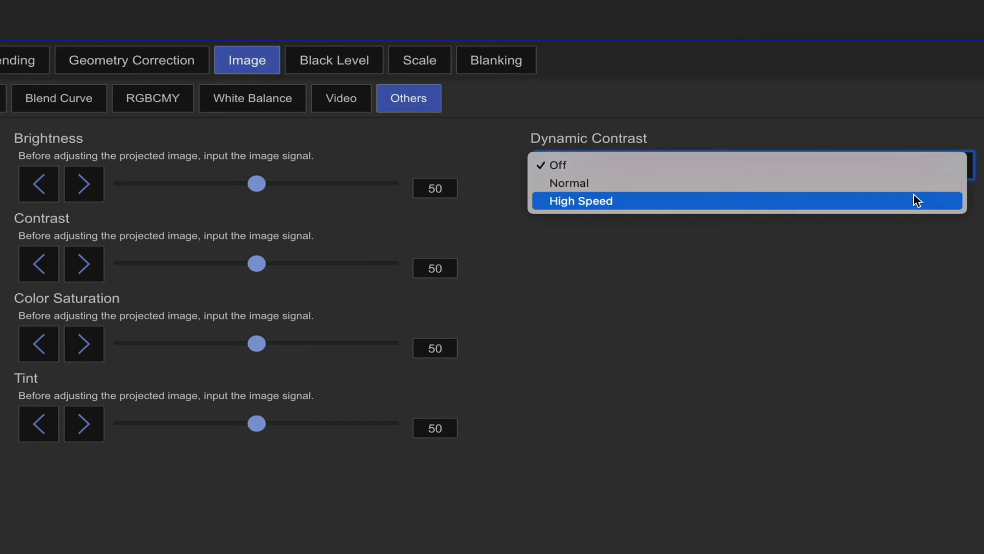
key("Escape")
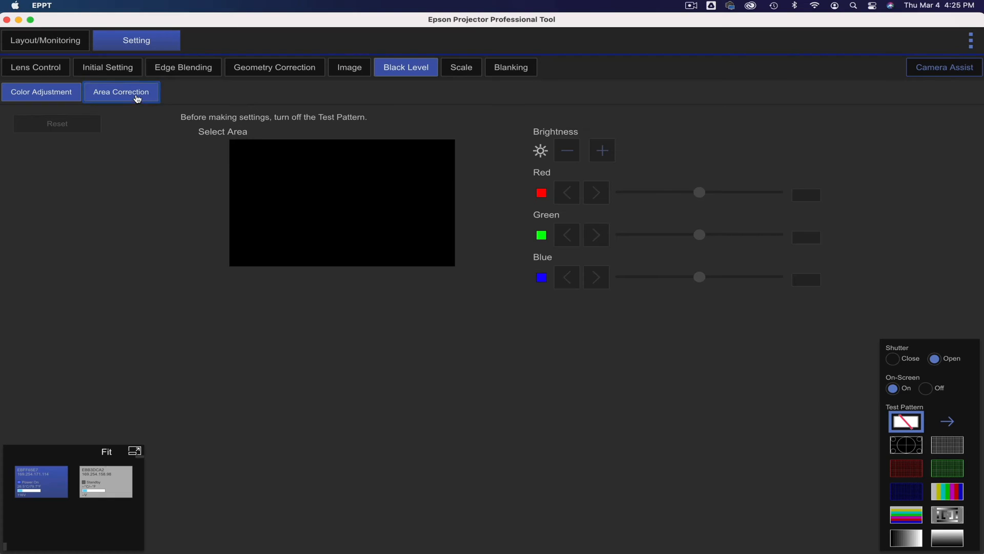
left_click(136, 97)
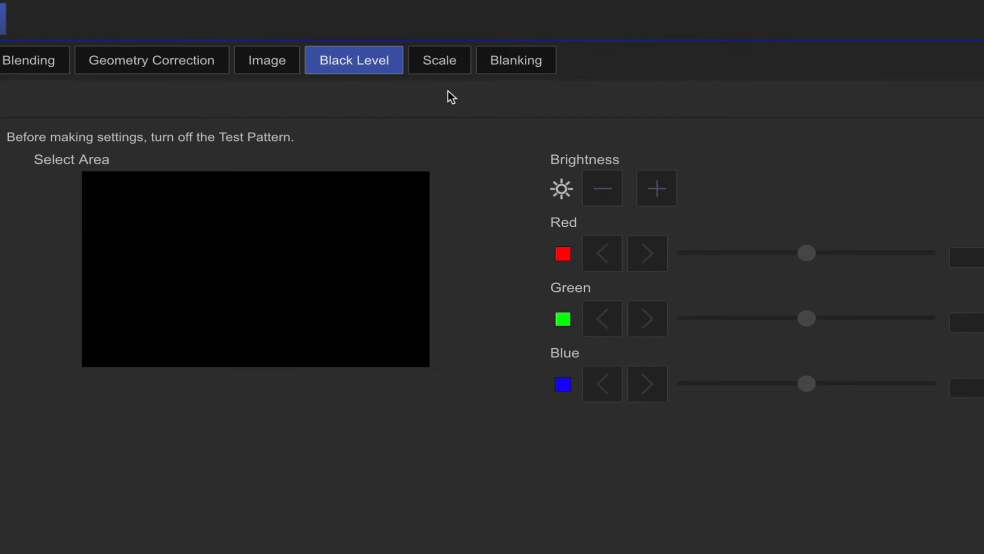
Set Scale to Manual and adjust the vertical and horizontal scale of the projected image
left_click(439, 61)
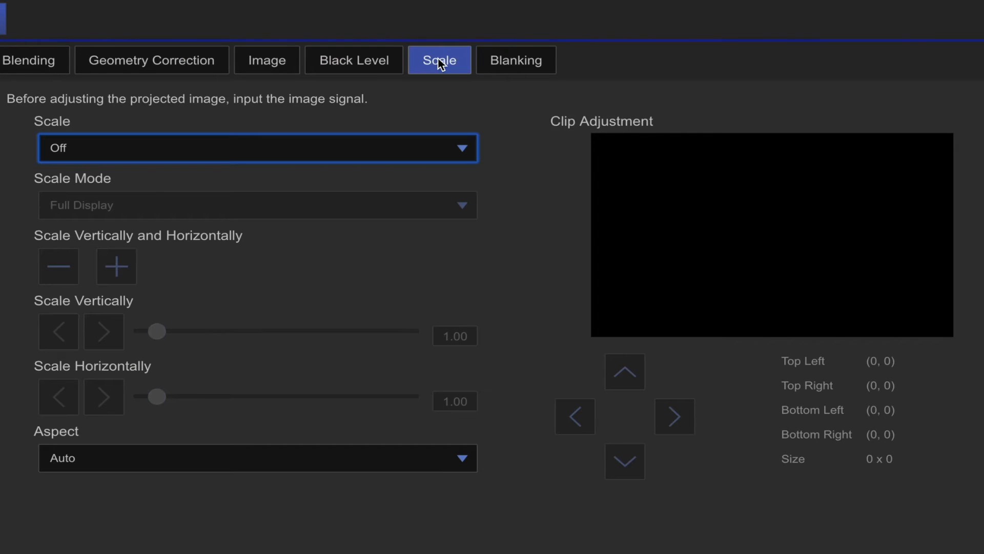
left_click(391, 147)
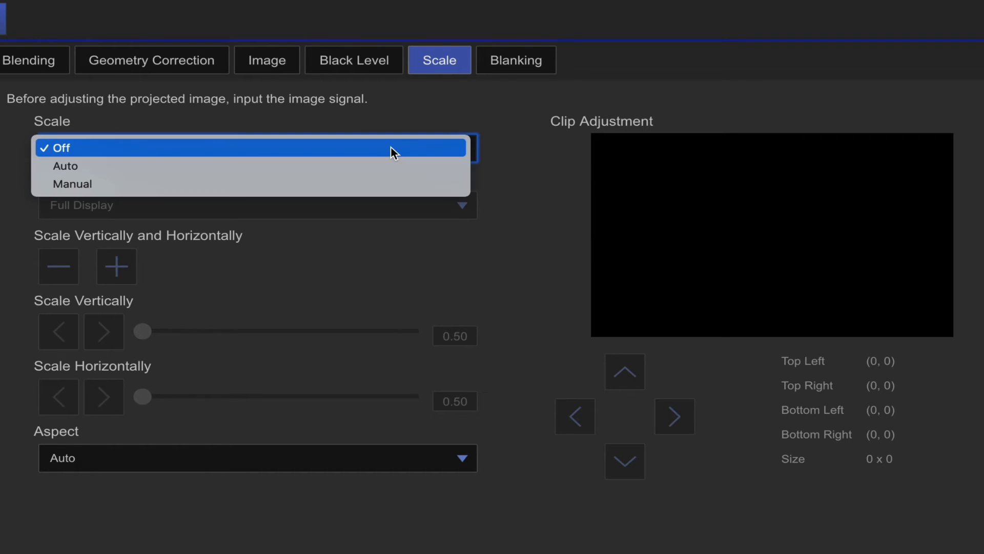
left_click(384, 183)
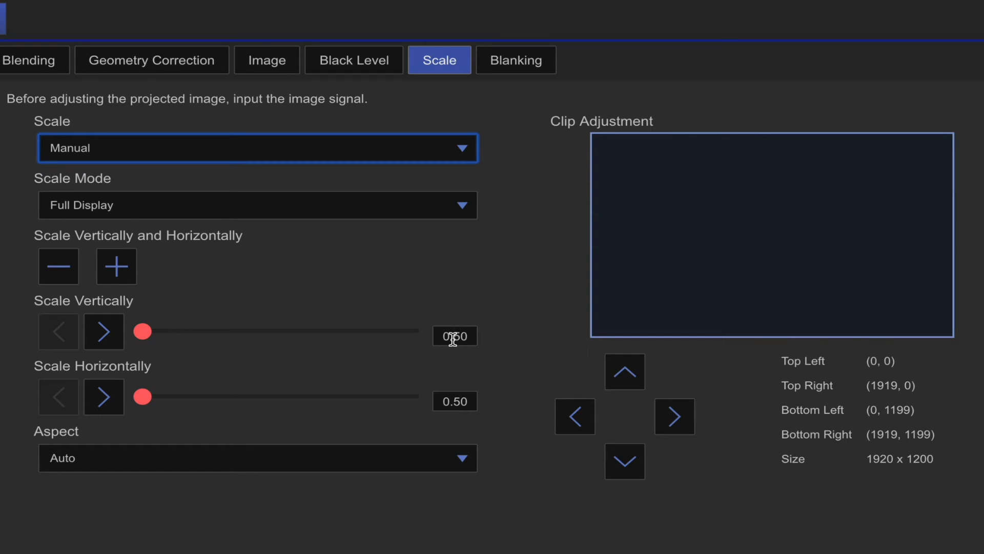
left_click(230, 338)
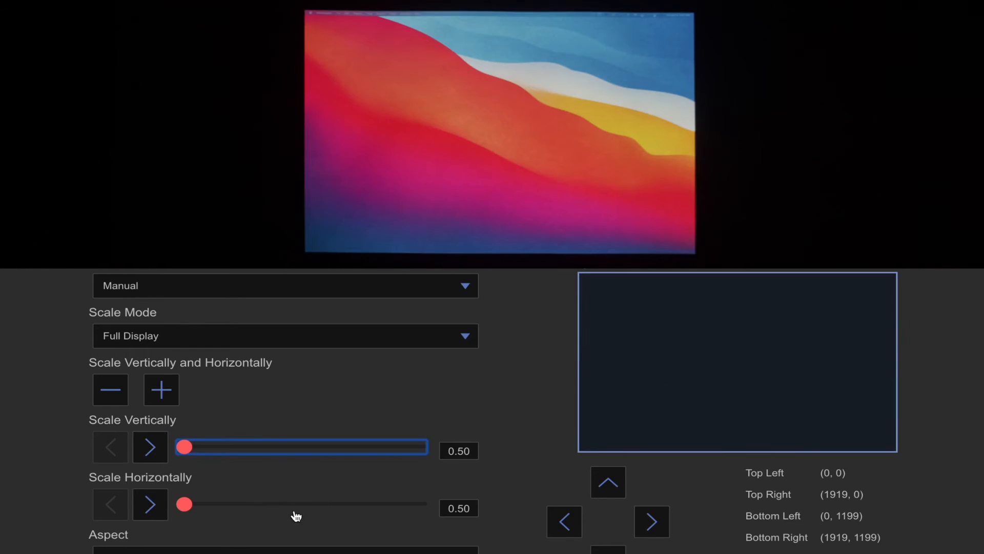
left_click(311, 504)
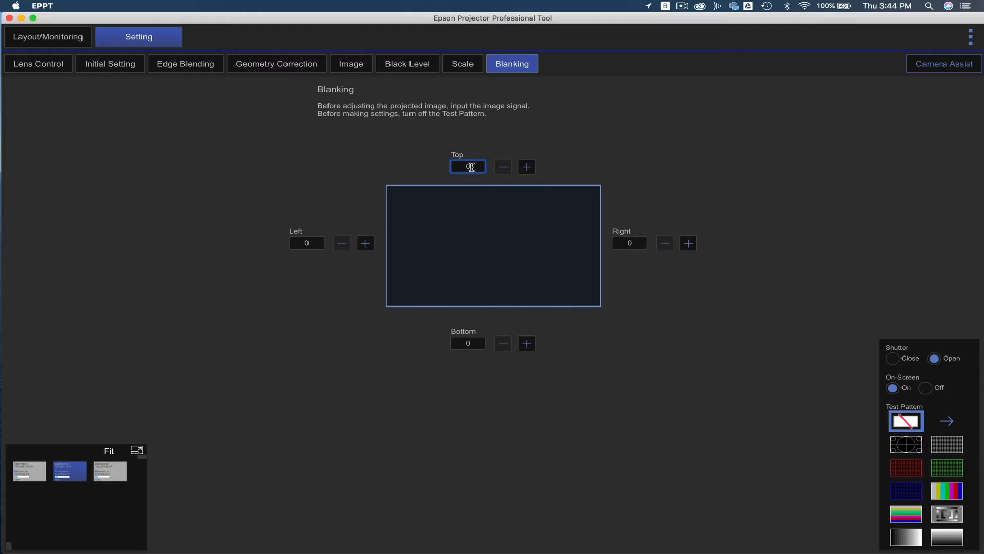
Set the Top blanking value to 300
type("300")
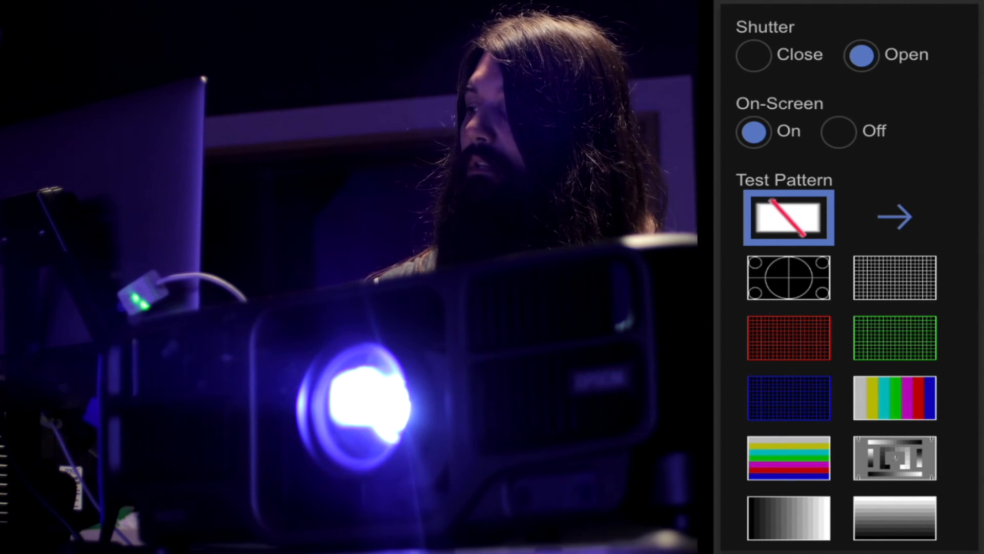
Turn the projector's On-Screen display off and back on
left_click(840, 142)
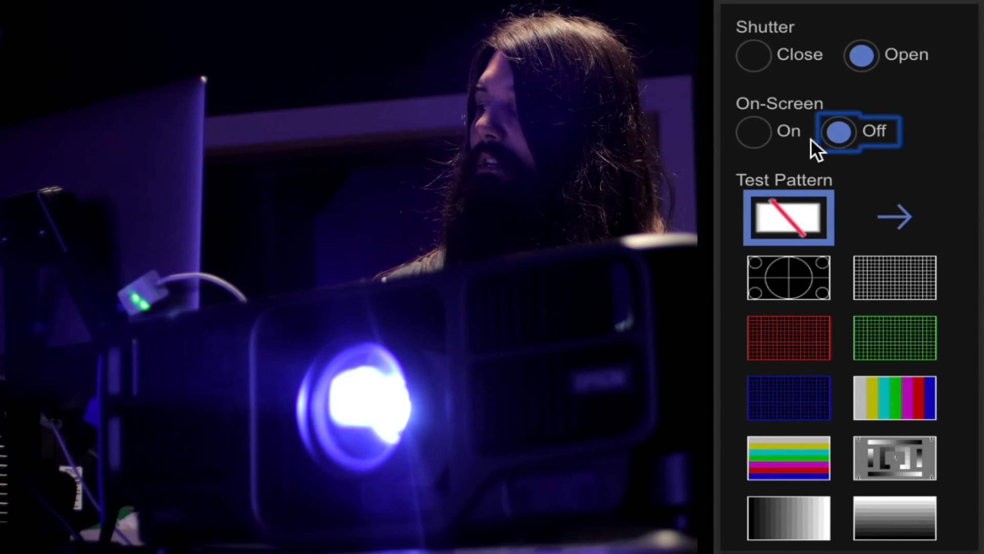
left_click(763, 137)
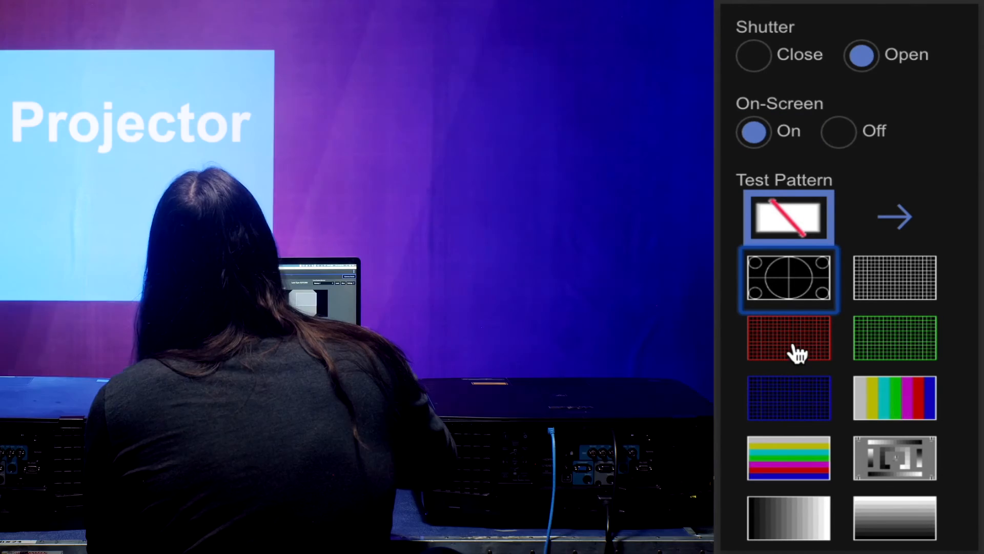
Try several test patterns, including the colored grids, color bars and grayscale gradients, and turn the test pattern off
left_click(798, 352)
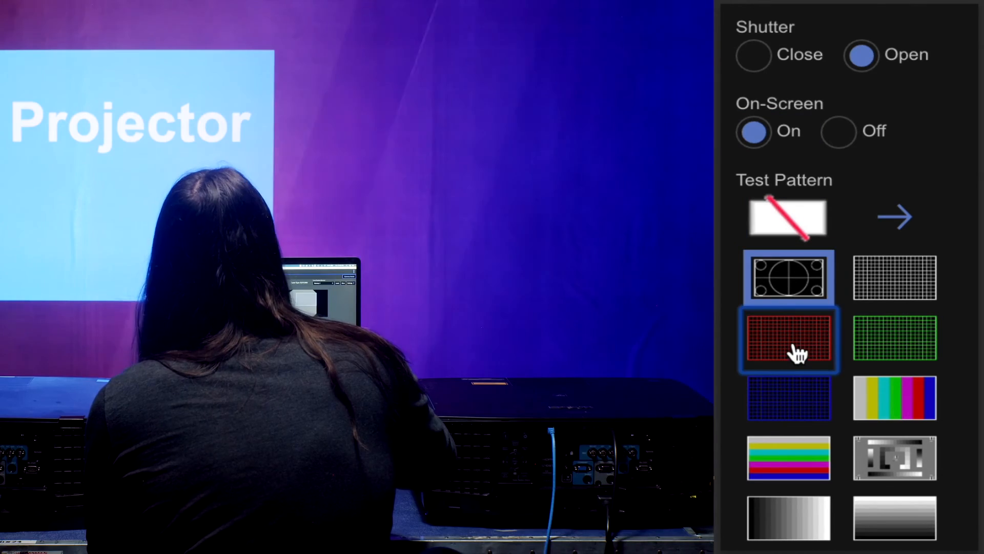
left_click(902, 348)
left_click(904, 413)
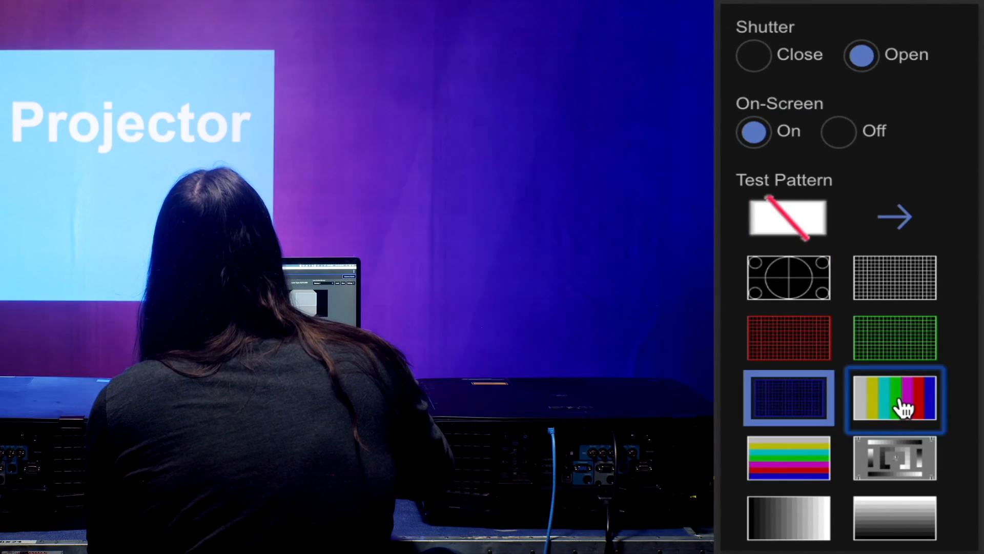
left_click(883, 464)
left_click(798, 528)
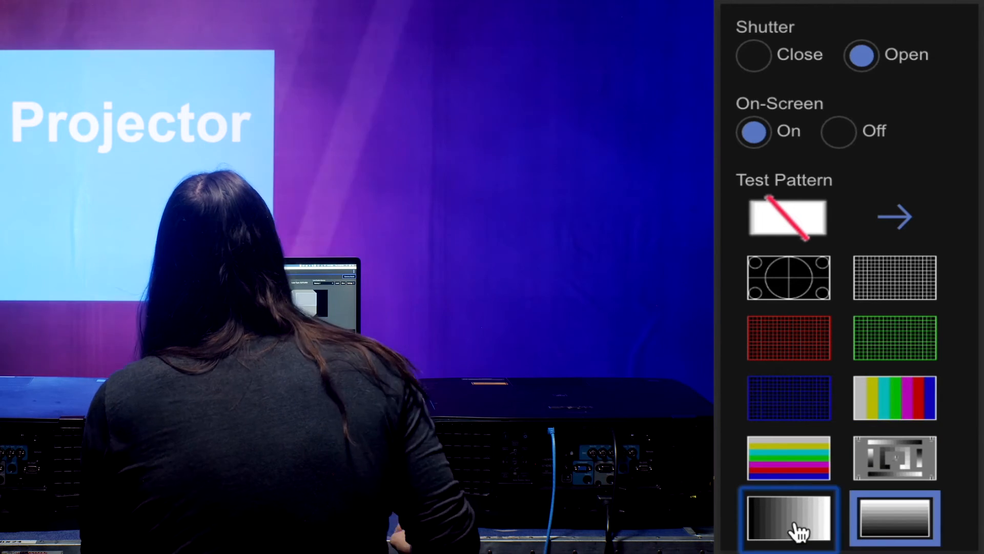
left_click(797, 220)
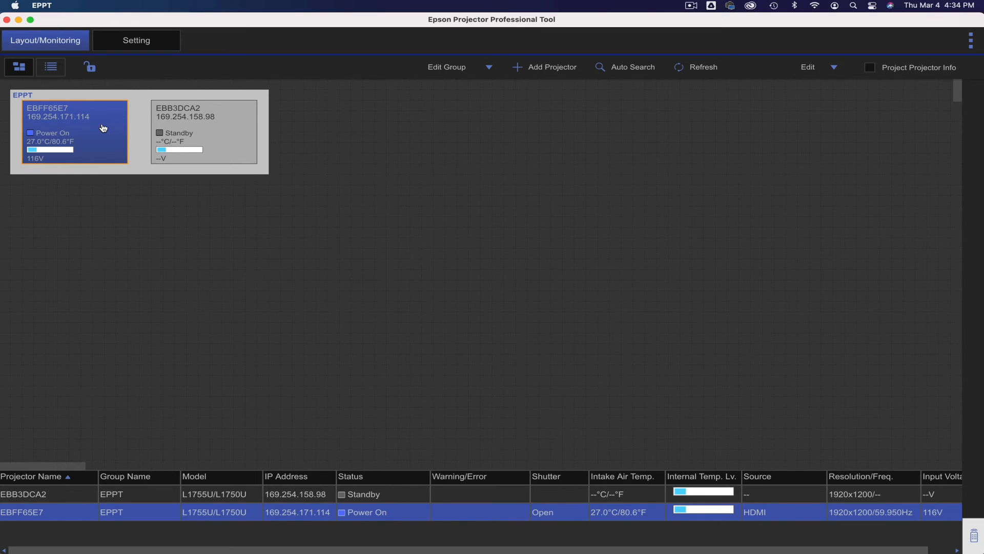
Review the Color Calibration conditions in Camera Assist and start the calibration for the powered-on projector
left_click(152, 40)
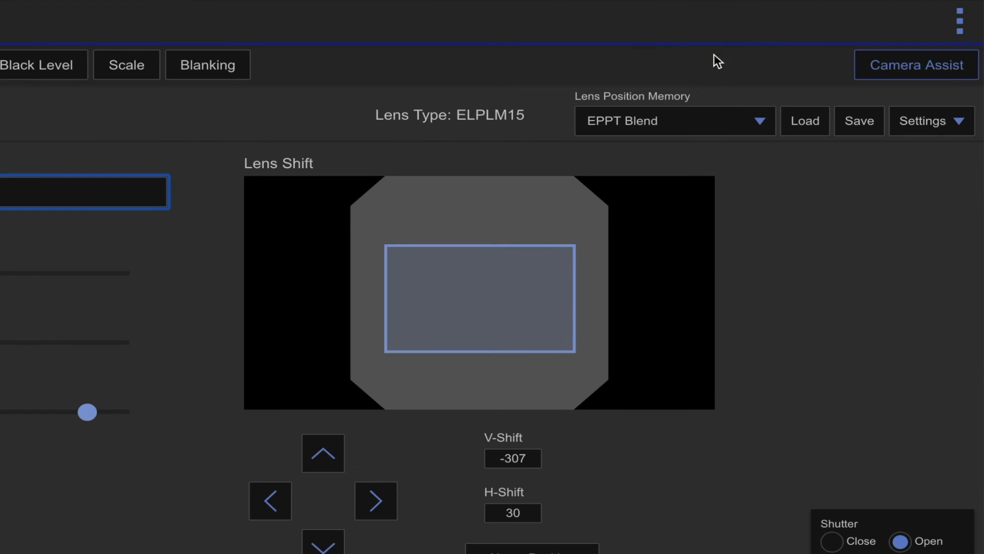
left_click(906, 70)
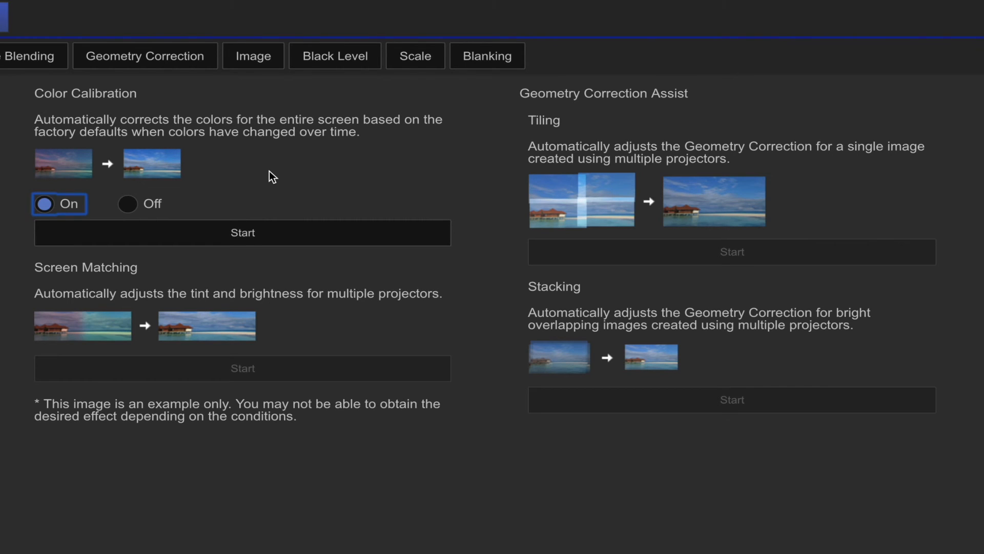
left_click(264, 235)
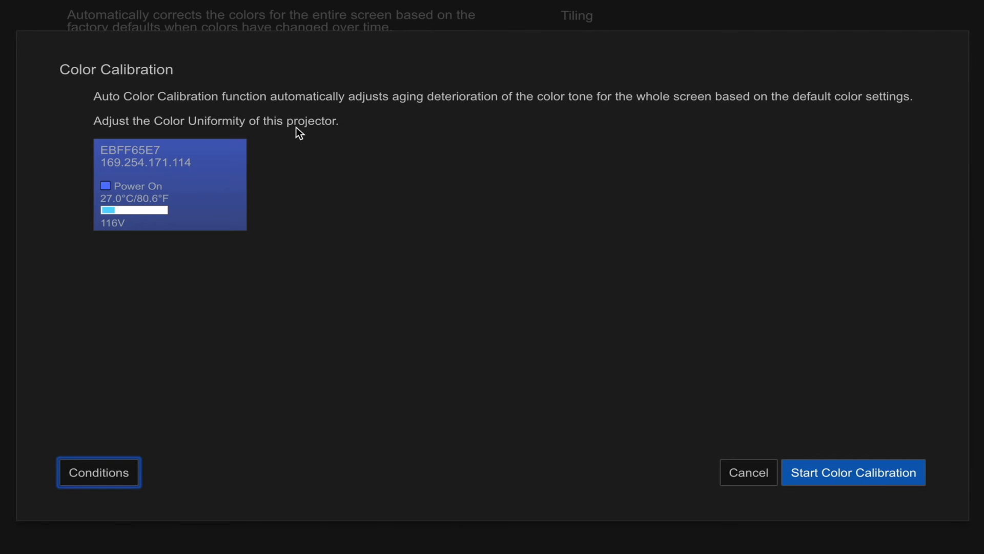
left_click(125, 480)
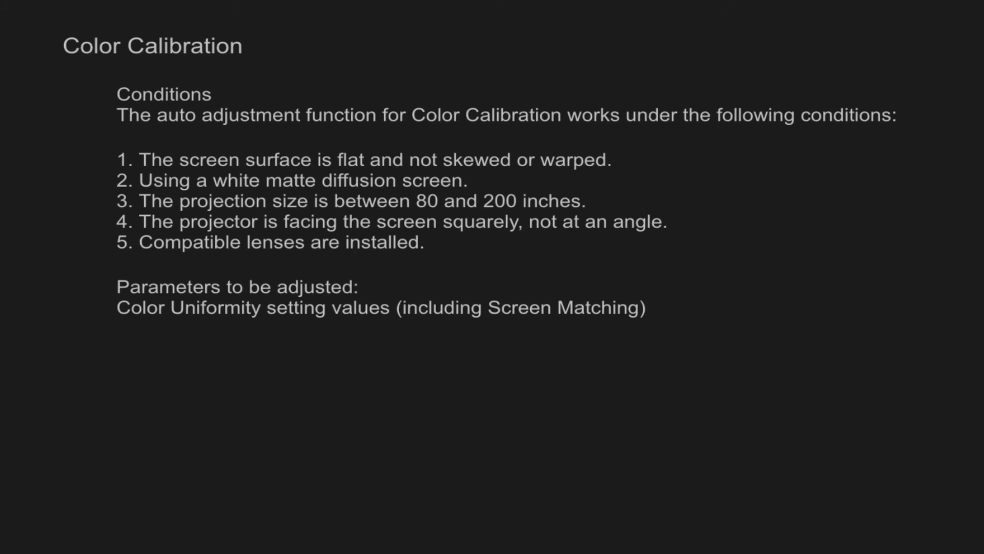
left_click(70, 479)
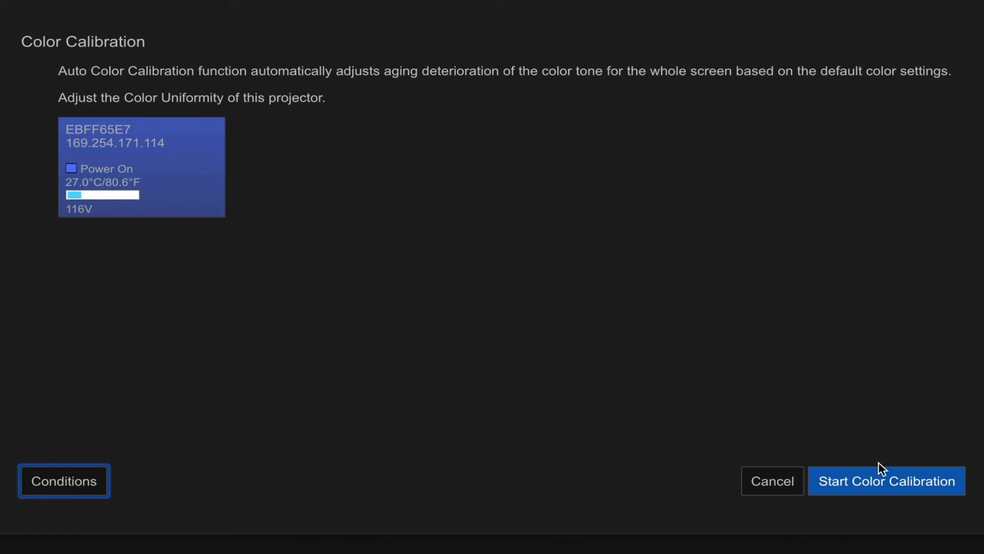
left_click(867, 480)
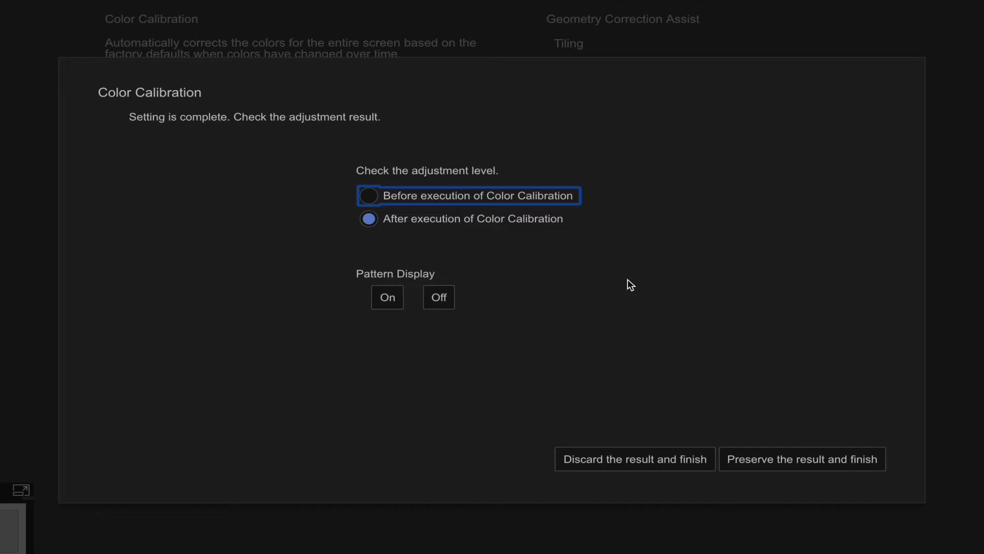
Compare the image before and after execution of Color Calibration, and preserve the result
left_click(370, 198)
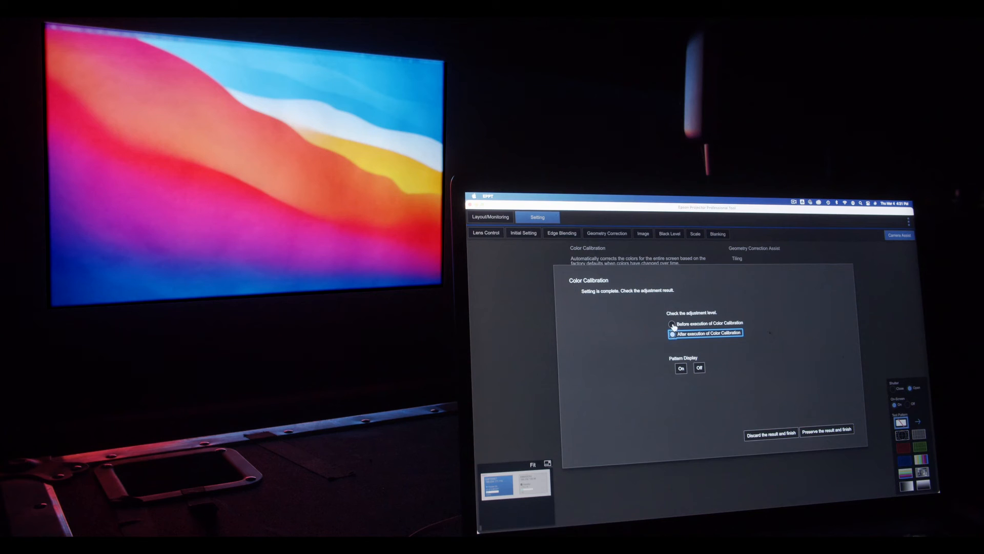
left_click(672, 325)
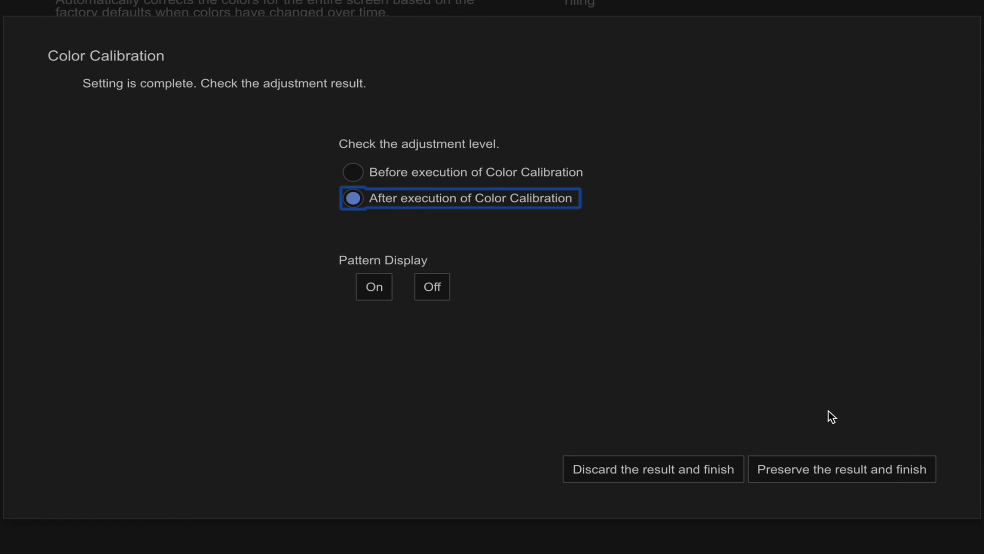
left_click(858, 479)
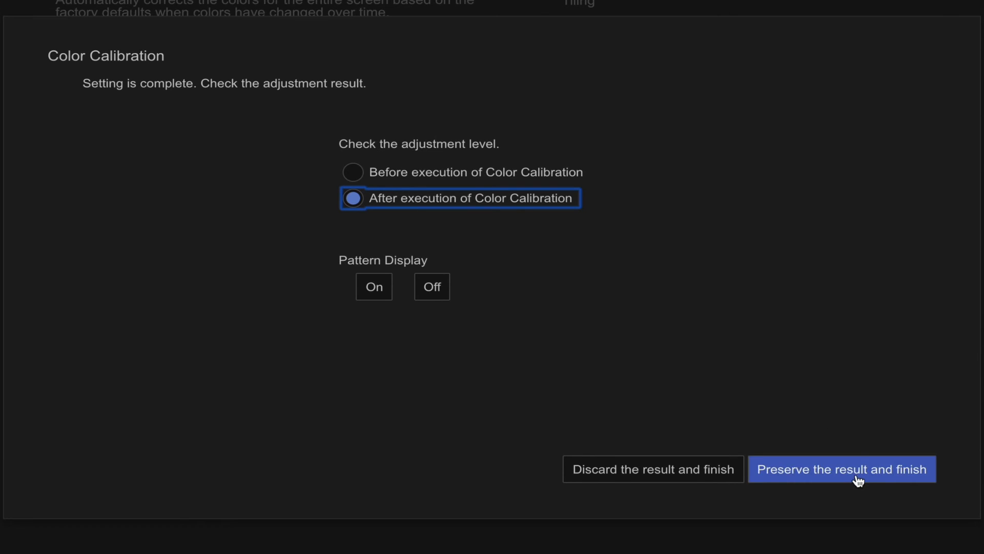